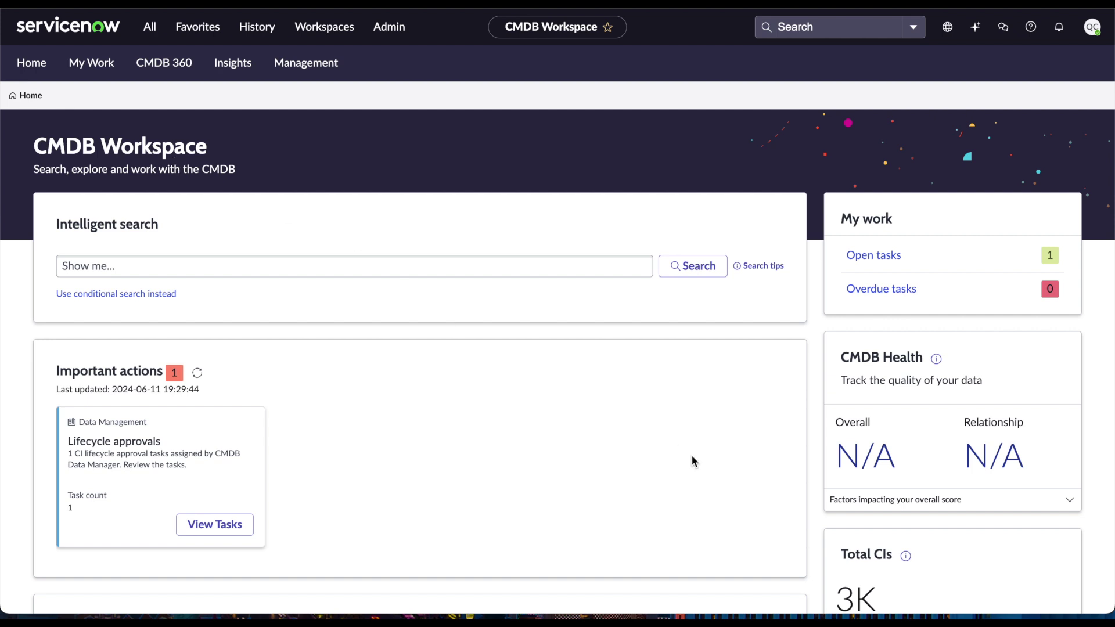
- Open the published policy CMDB Linux Server CIs from the Data Manager's policies
scroll(691, 455, down, 1)
scroll(691, 455, up, 1)
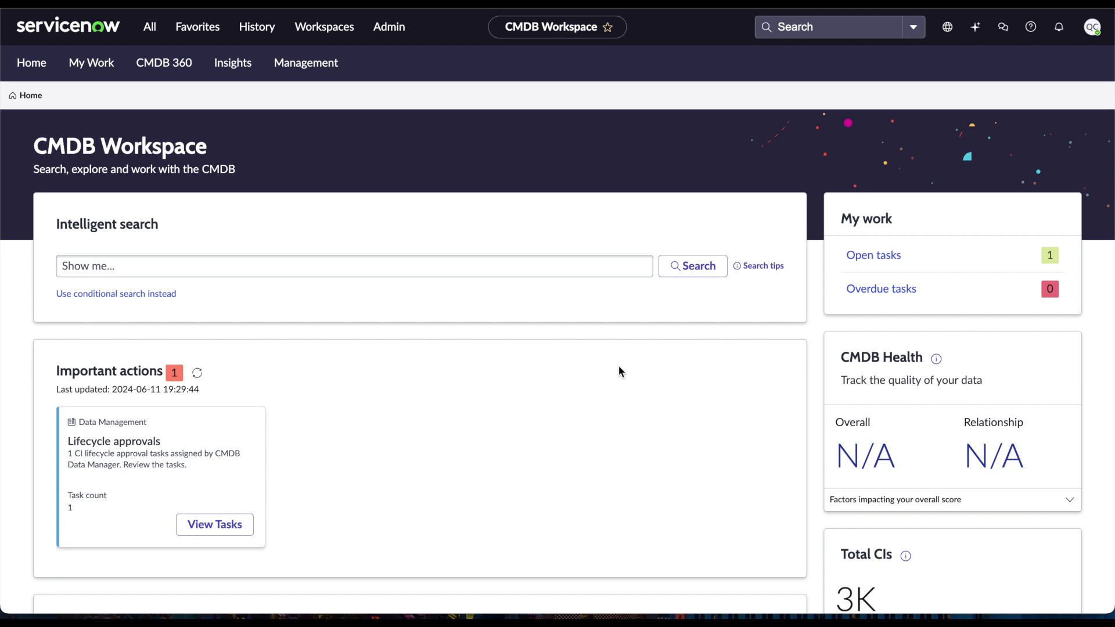
scroll(618, 366, down, 6)
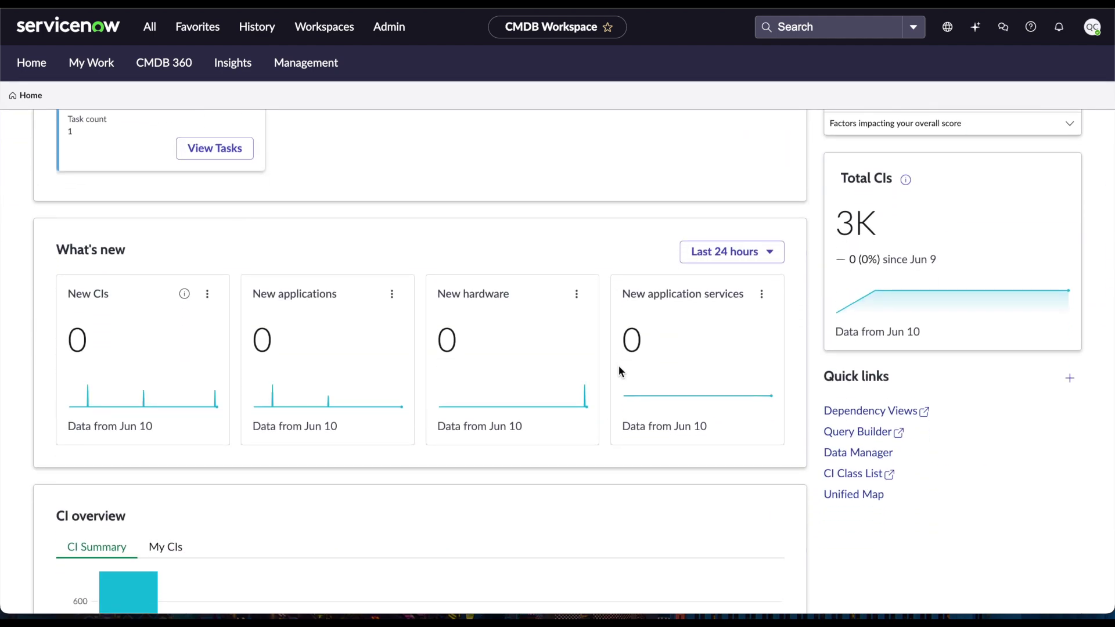
click(862, 458)
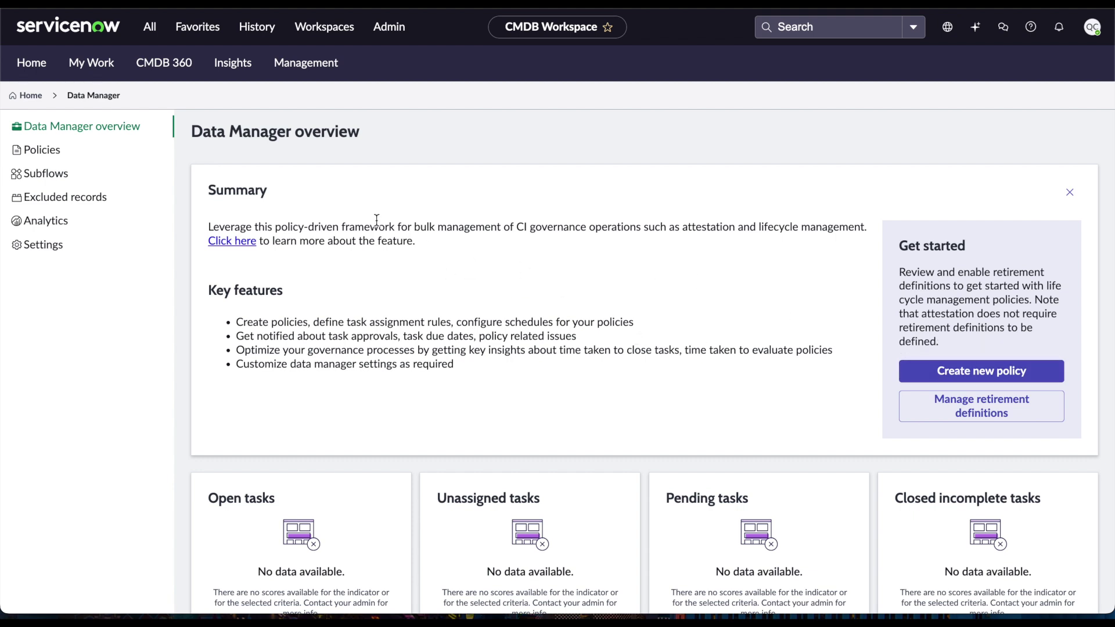
click(68, 161)
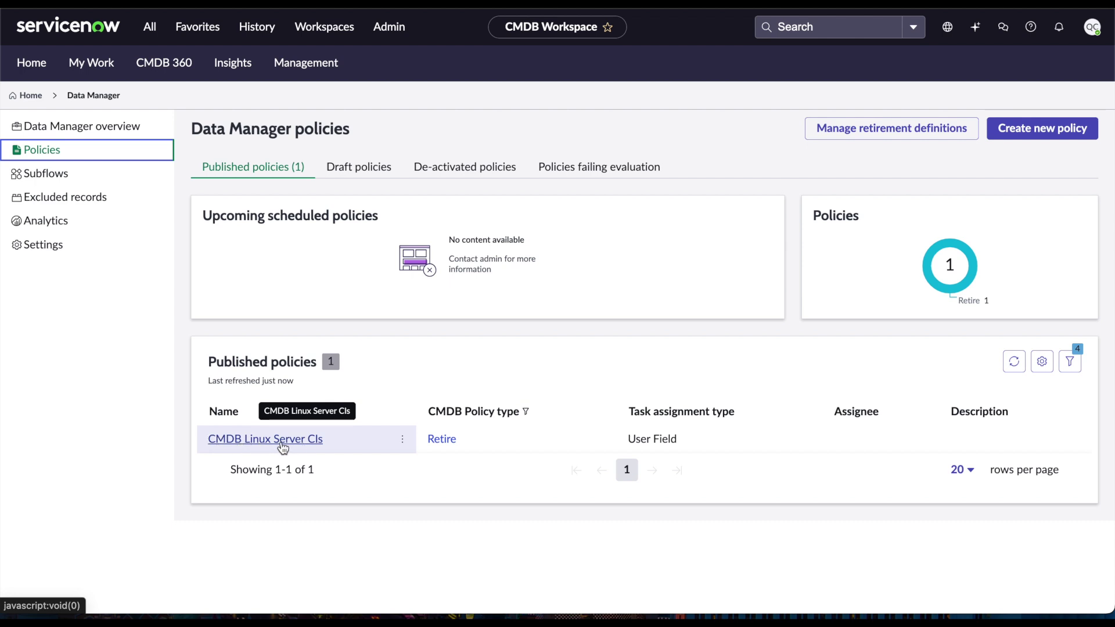
click(261, 445)
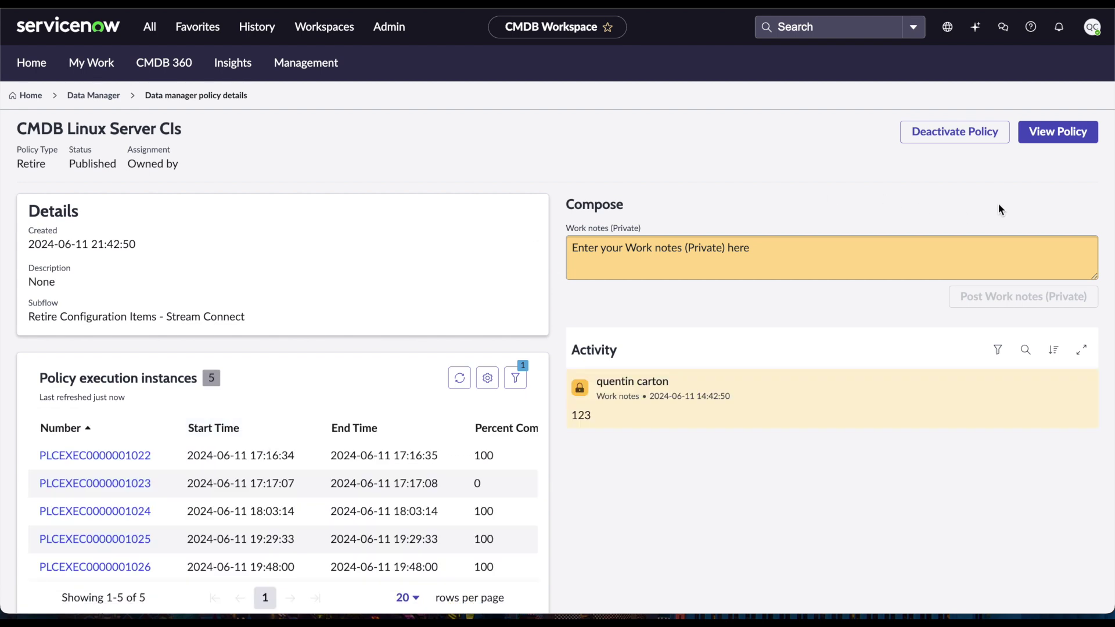
- View the policy's definition, dismiss the editing notice, and examine its General Information section
click(1080, 138)
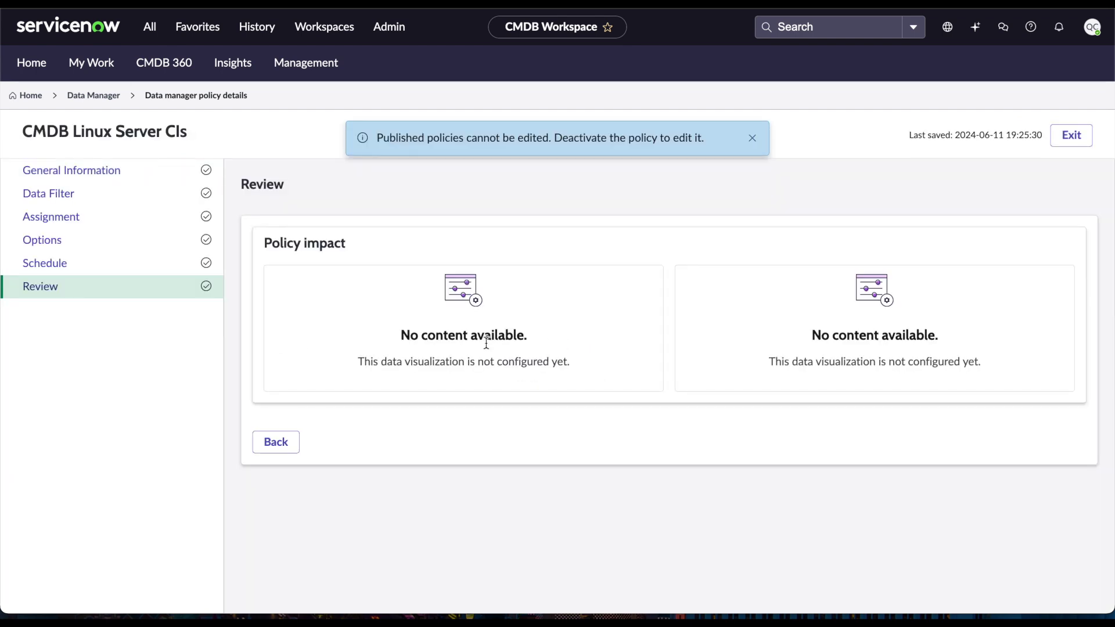
click(752, 138)
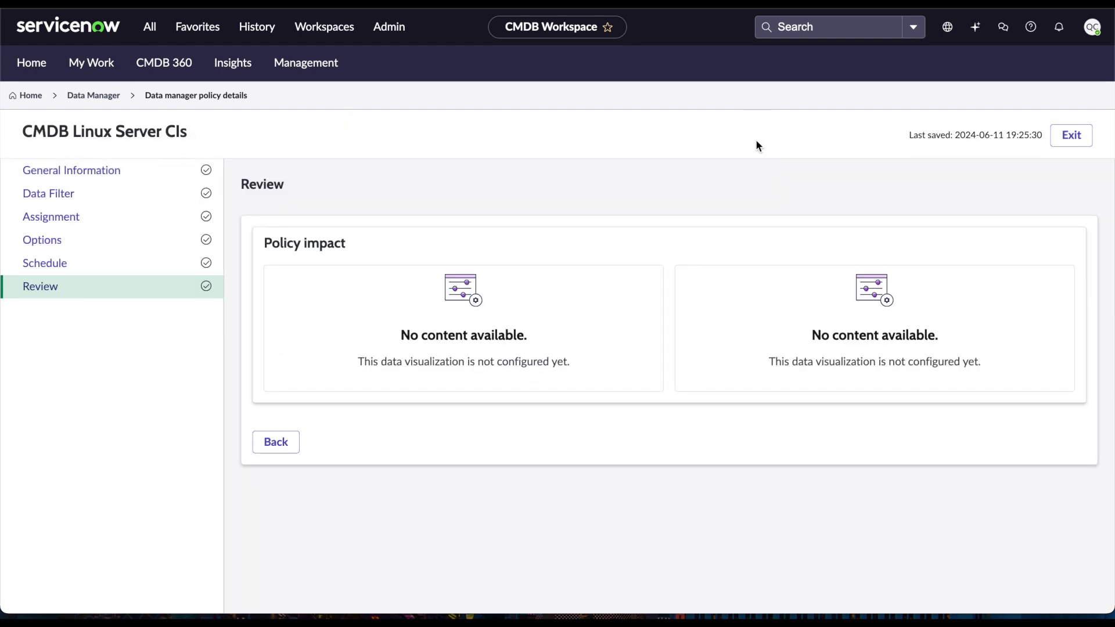
click(147, 172)
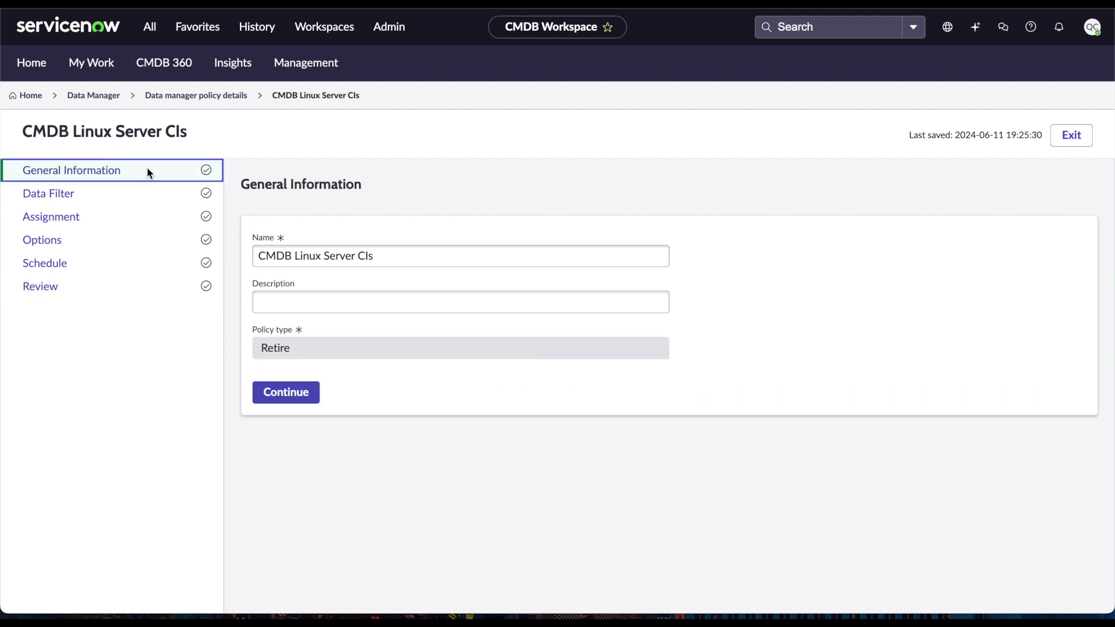
click(257, 260)
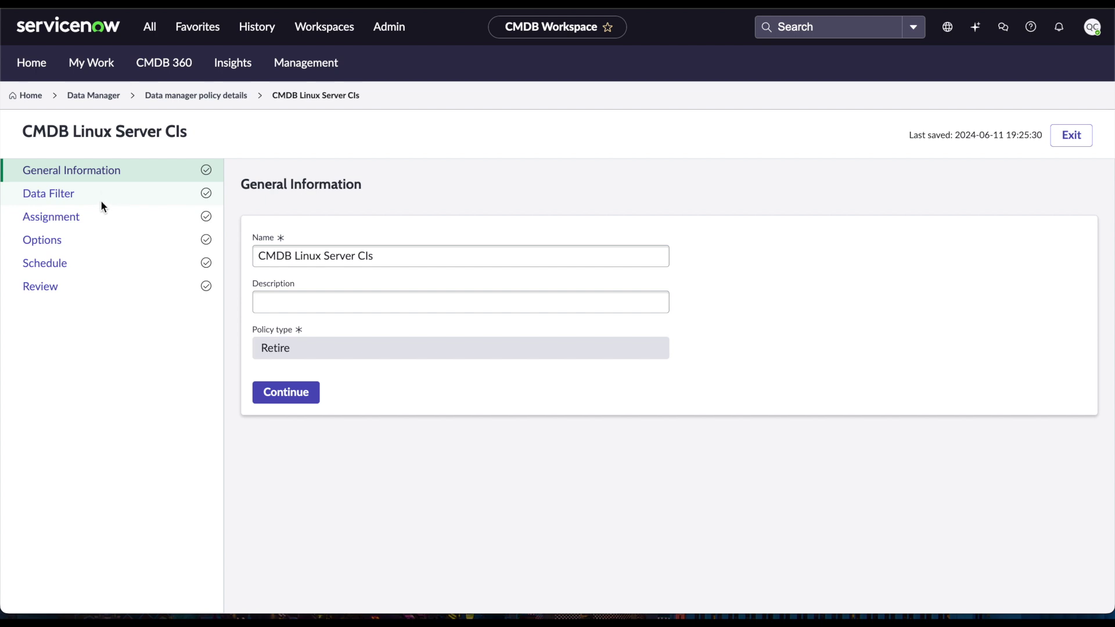
- Dismiss the alerts in the policy's Data Filter section and examine the expanded policy filter conditions and included records
click(85, 195)
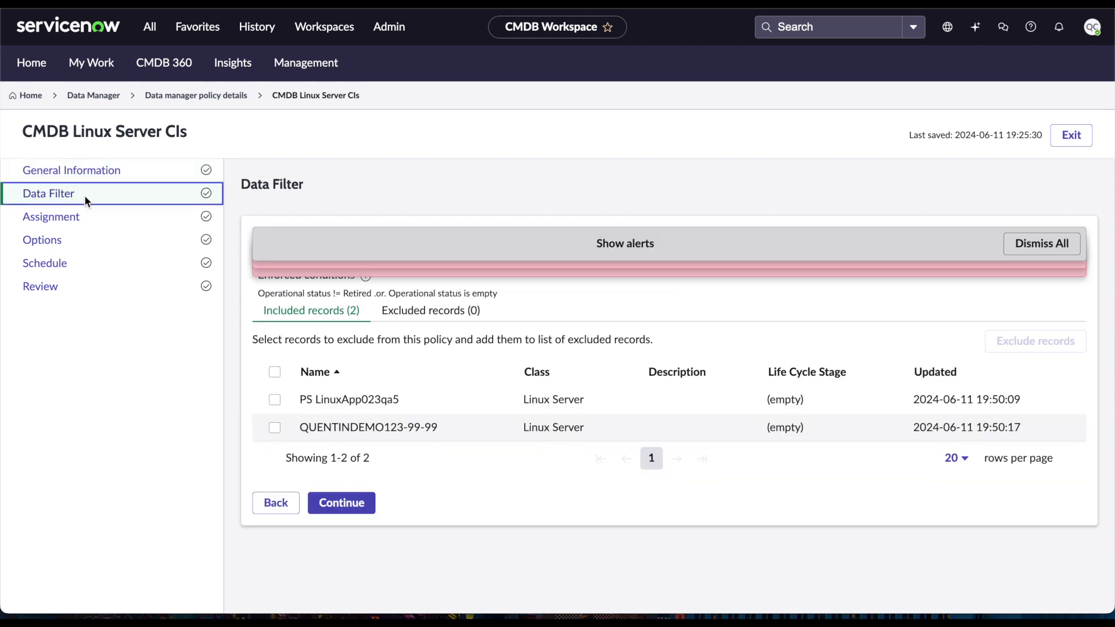
click(1039, 242)
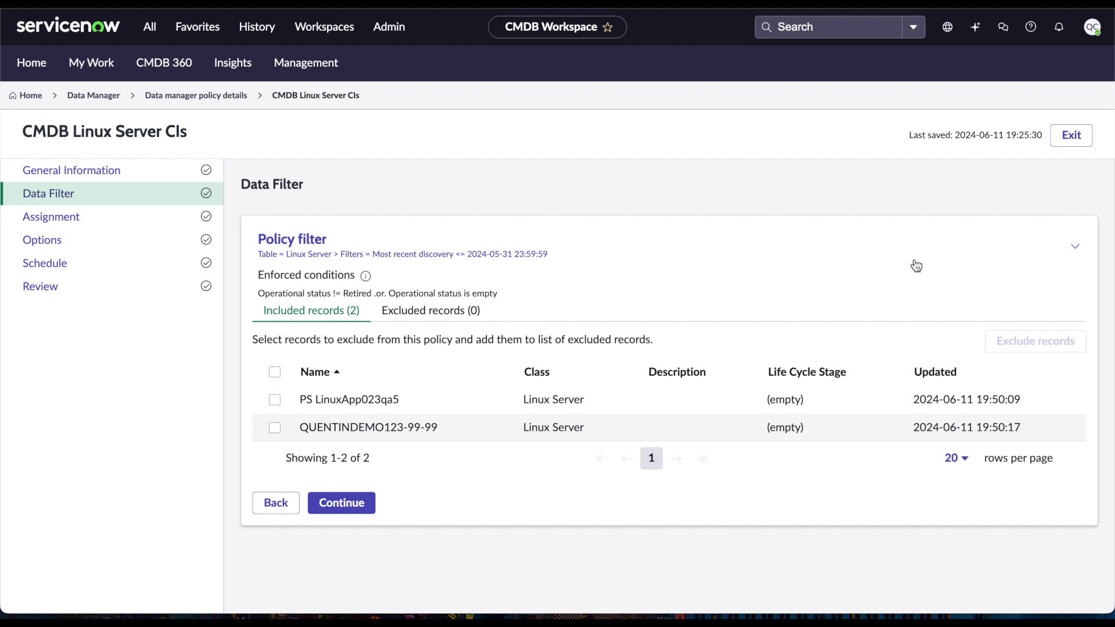
click(301, 254)
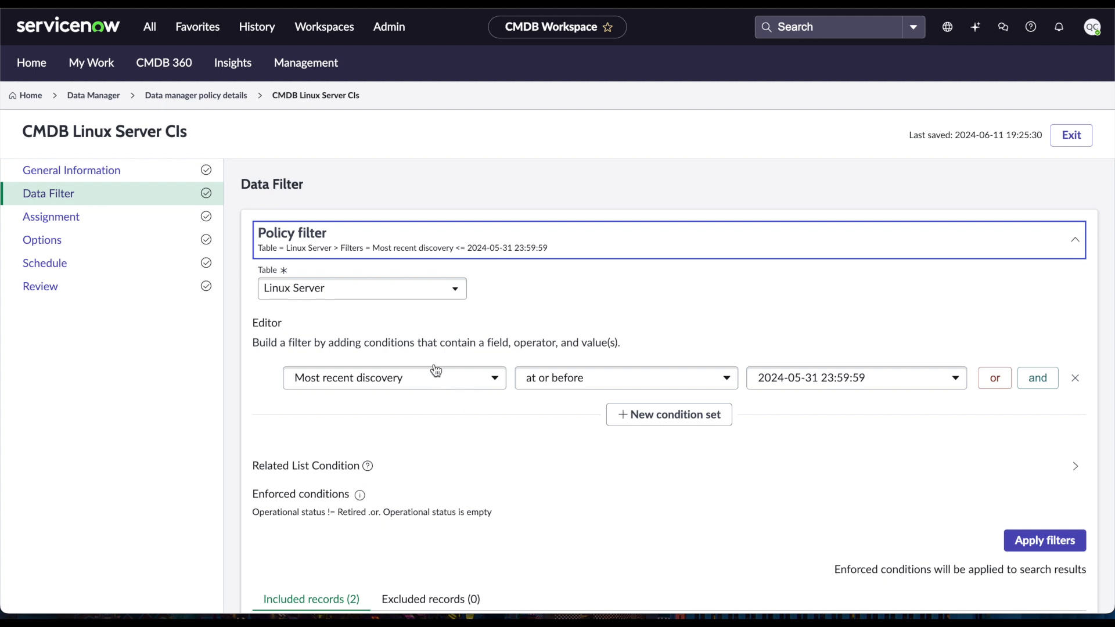
scroll(475, 372, down, 1)
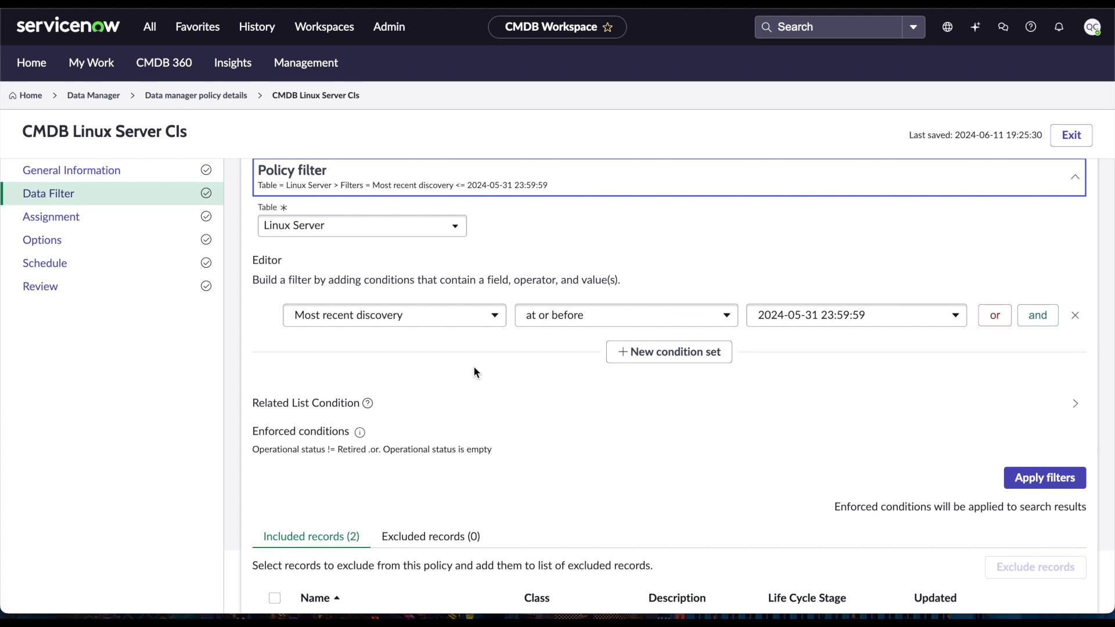
scroll(473, 365, down, 2)
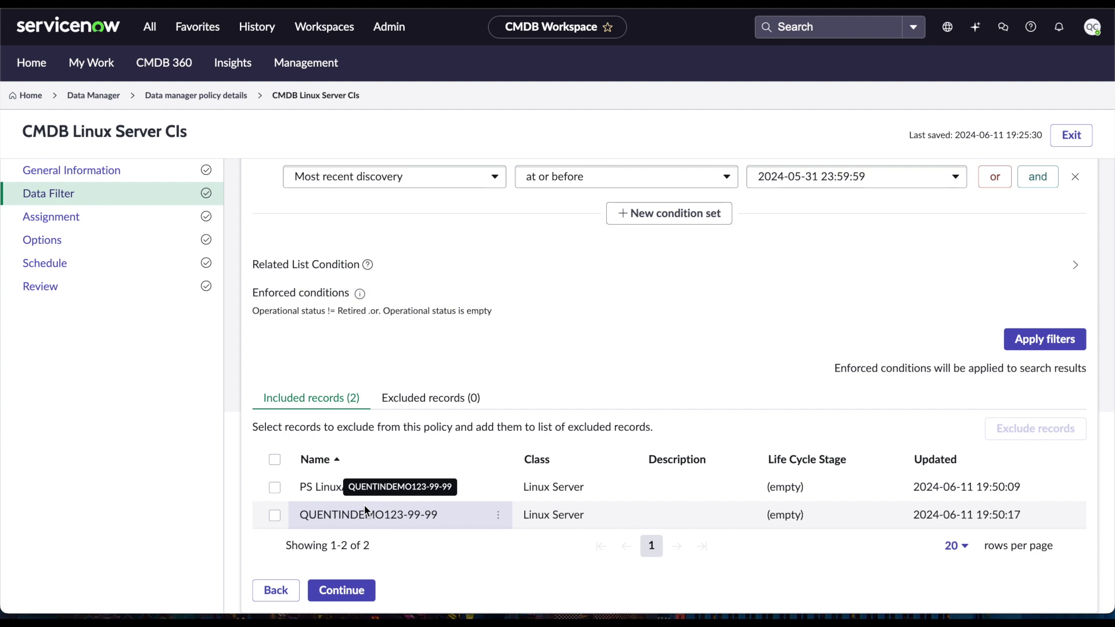
- Continue to the policy's Assignment section and examine the available assignment types without changing the selection
click(339, 592)
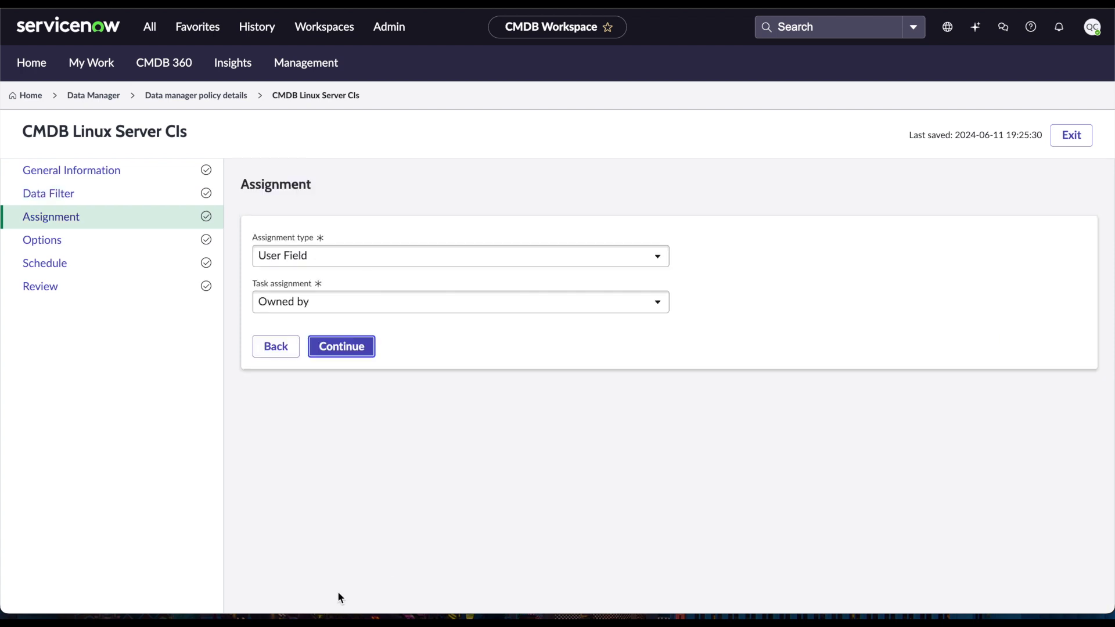
click(342, 264)
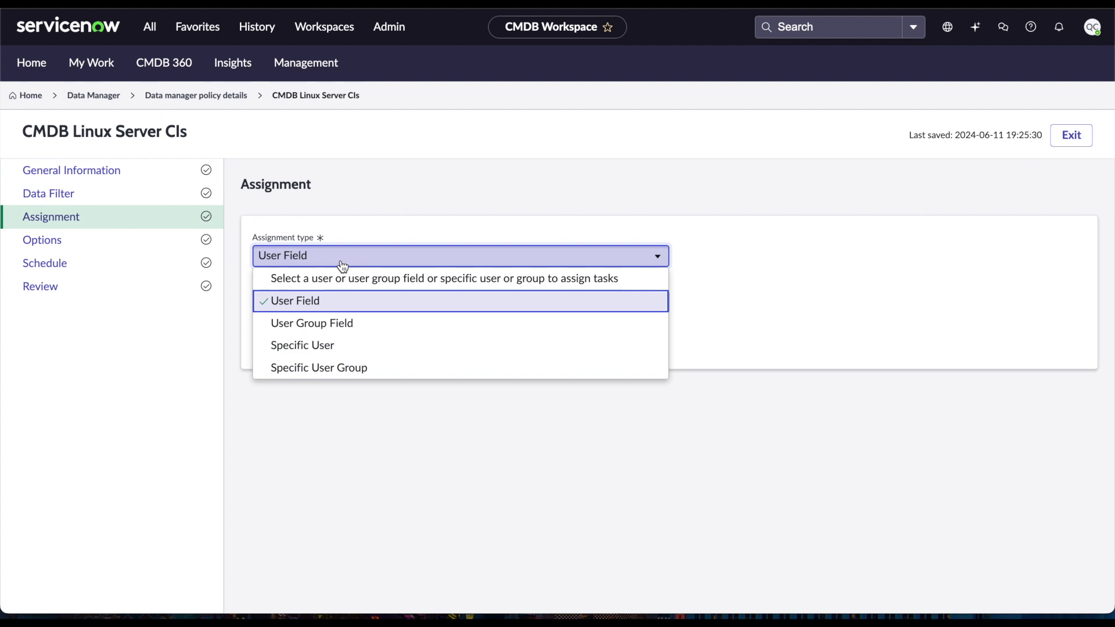
click(343, 266)
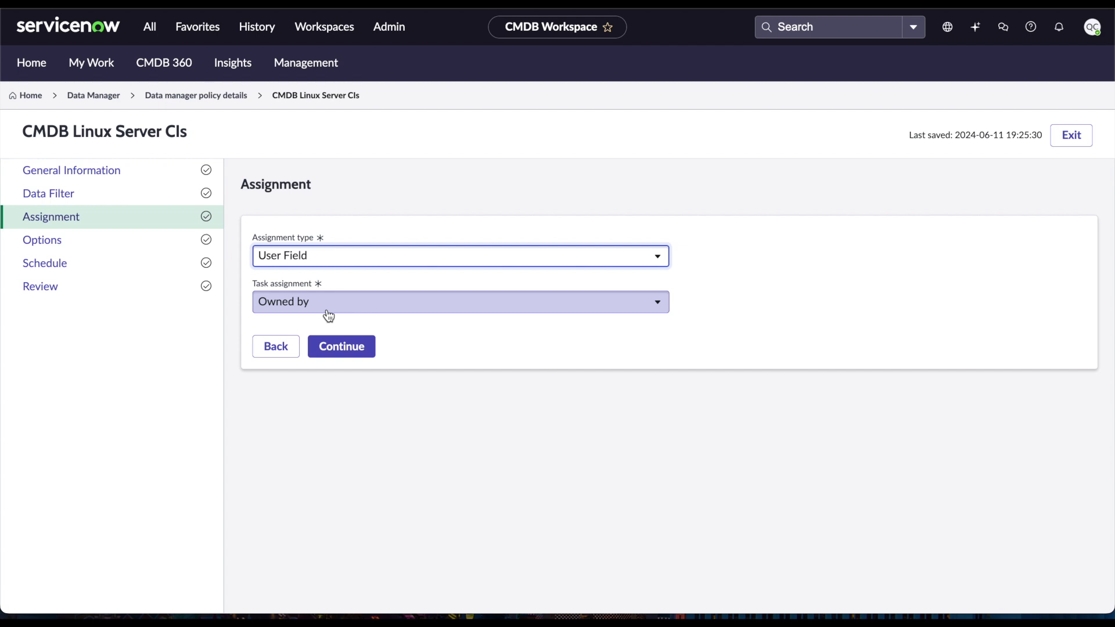
- Continue to the policy's Options section and examine the available subflows without changing the selection
click(341, 348)
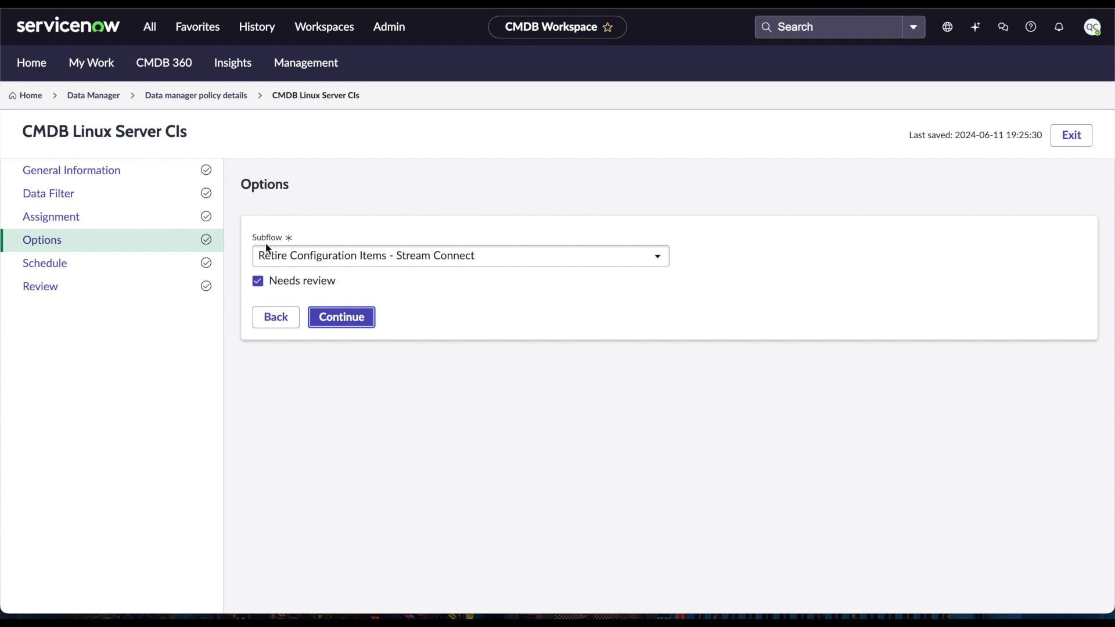
click(279, 263)
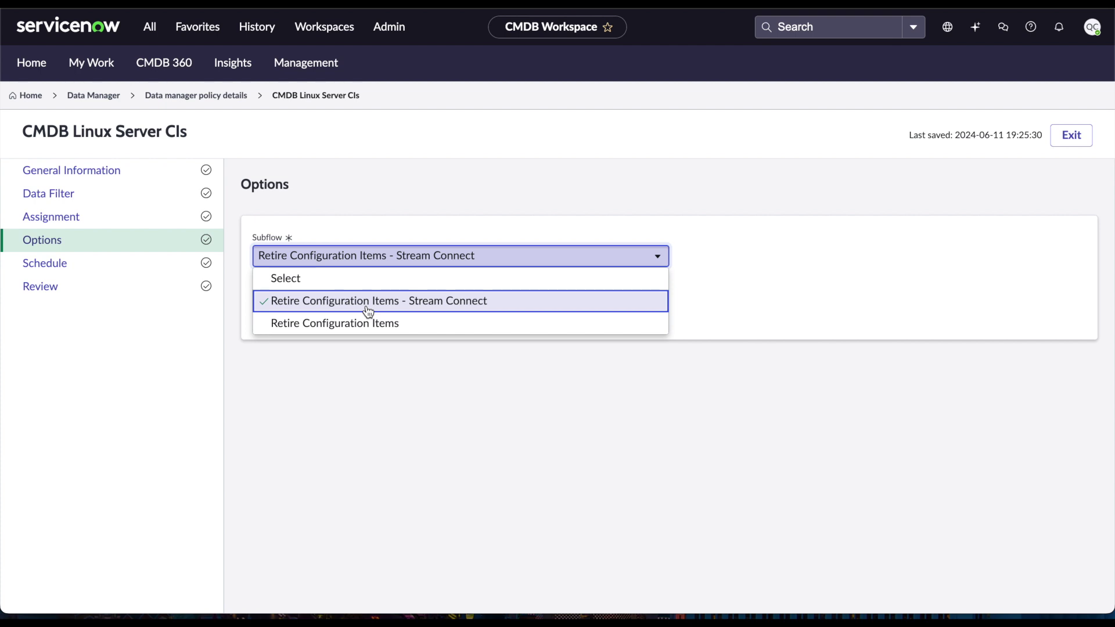
click(724, 257)
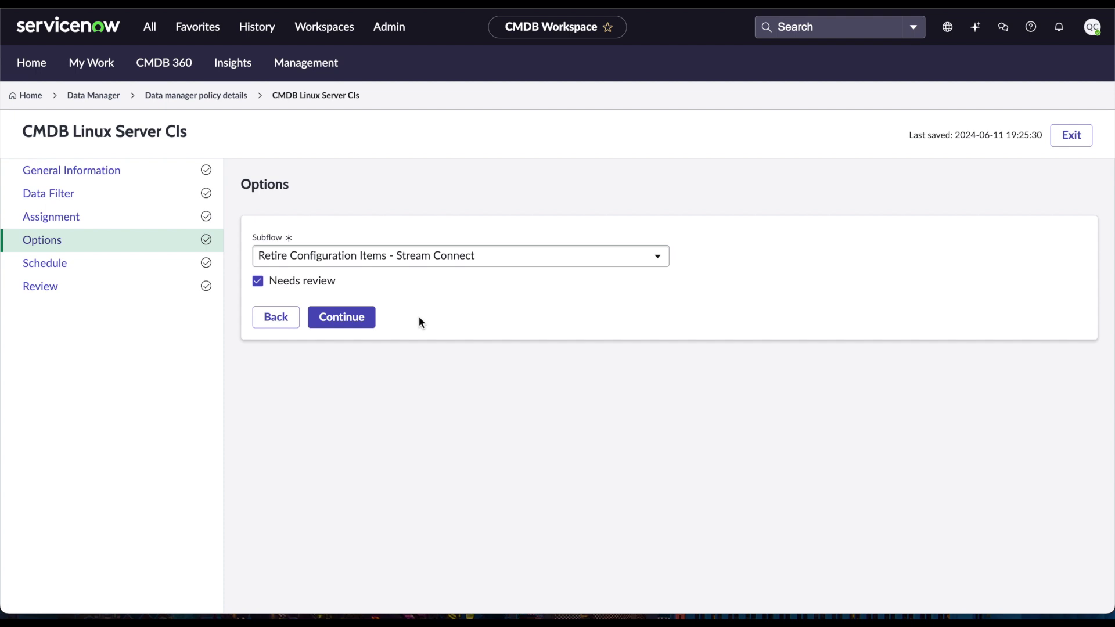
- Review the policy's schedule and its impact with the included records, and exit to the published policies
click(353, 332)
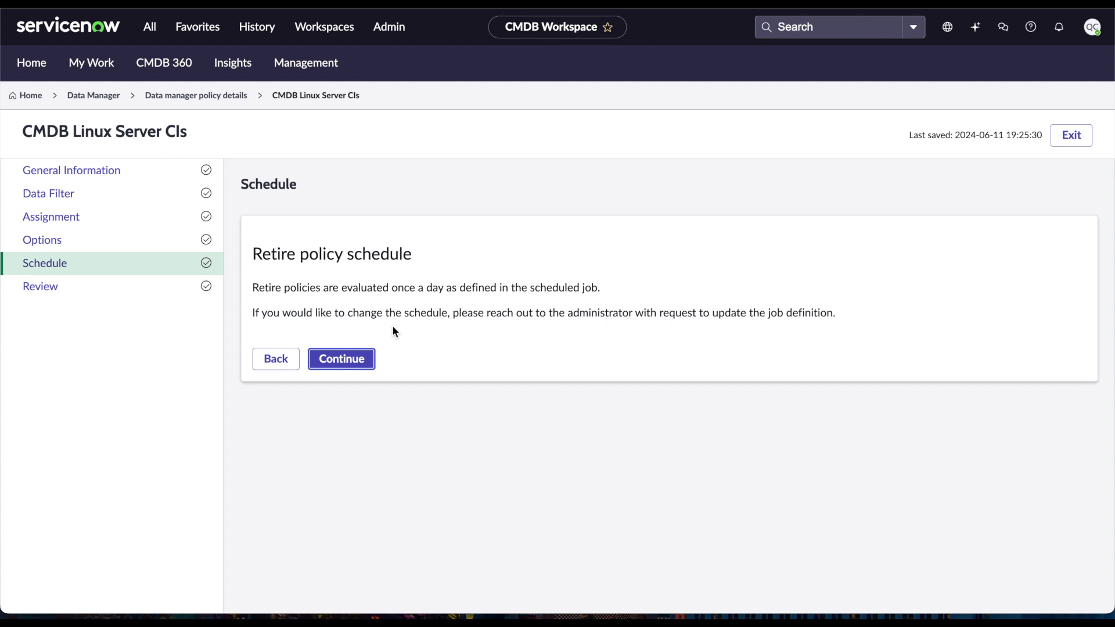
click(340, 358)
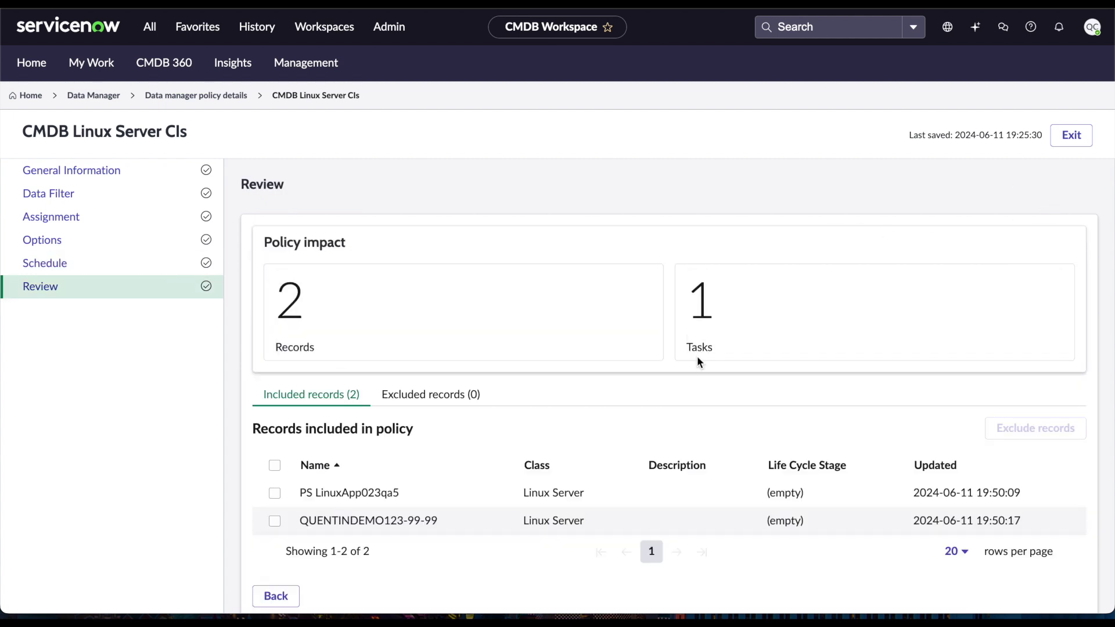
scroll(696, 357, down, 1)
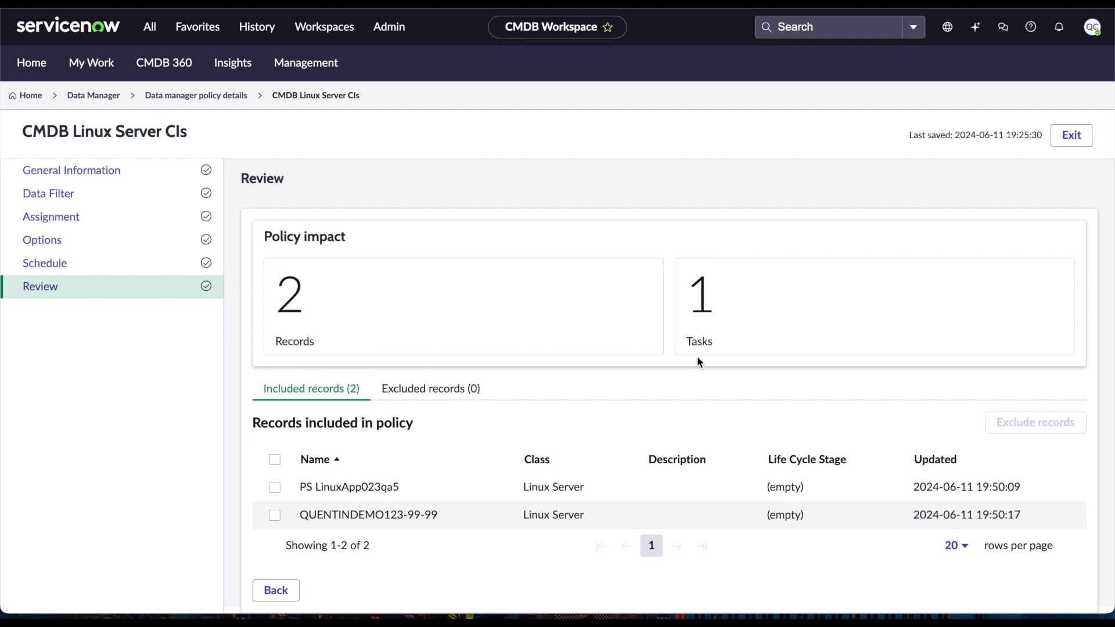
click(1071, 135)
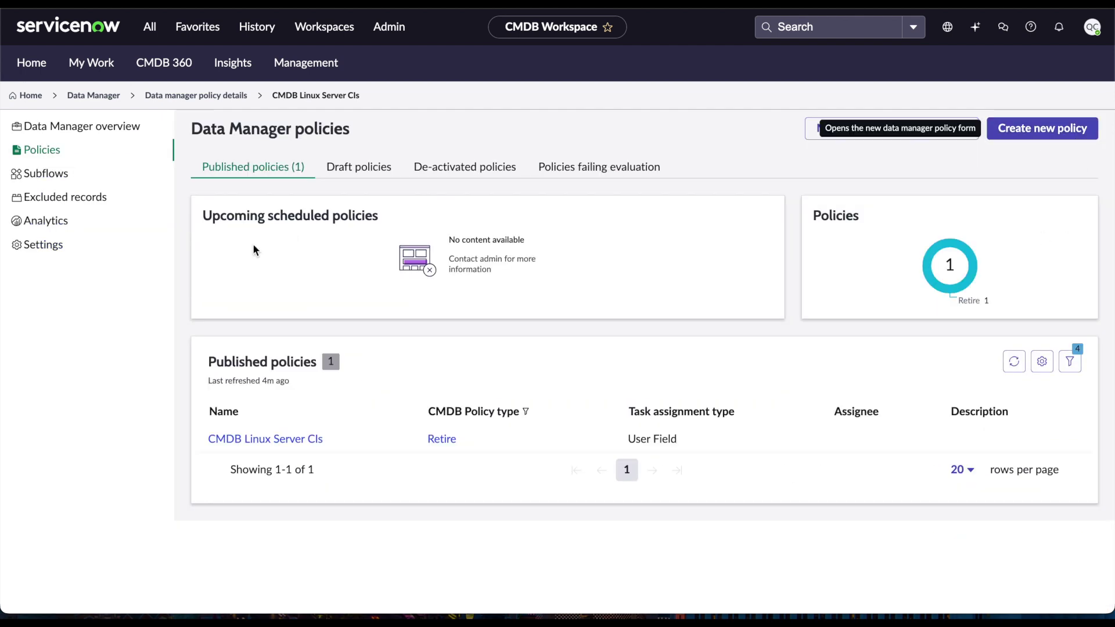
click(250, 169)
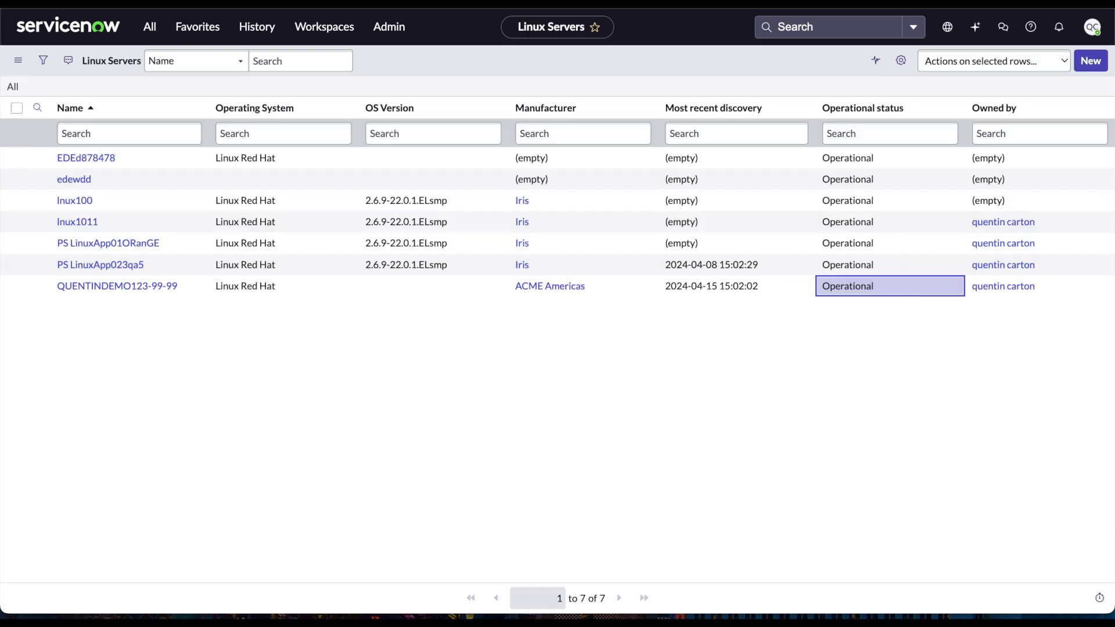
- Refresh the Linux Servers list
right_click(793, 73)
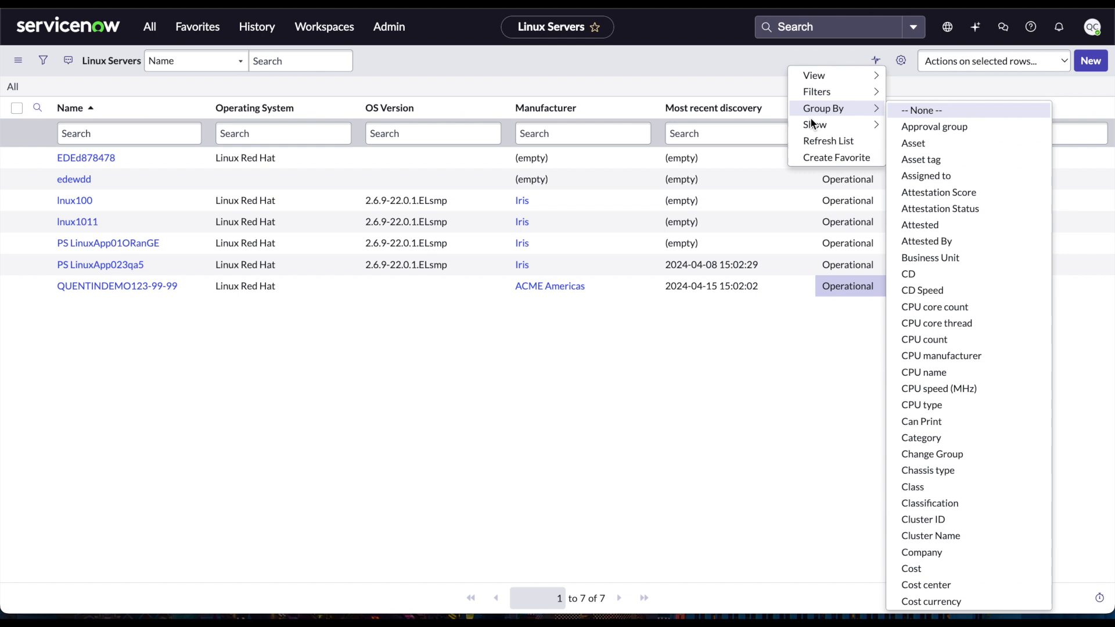
click(814, 138)
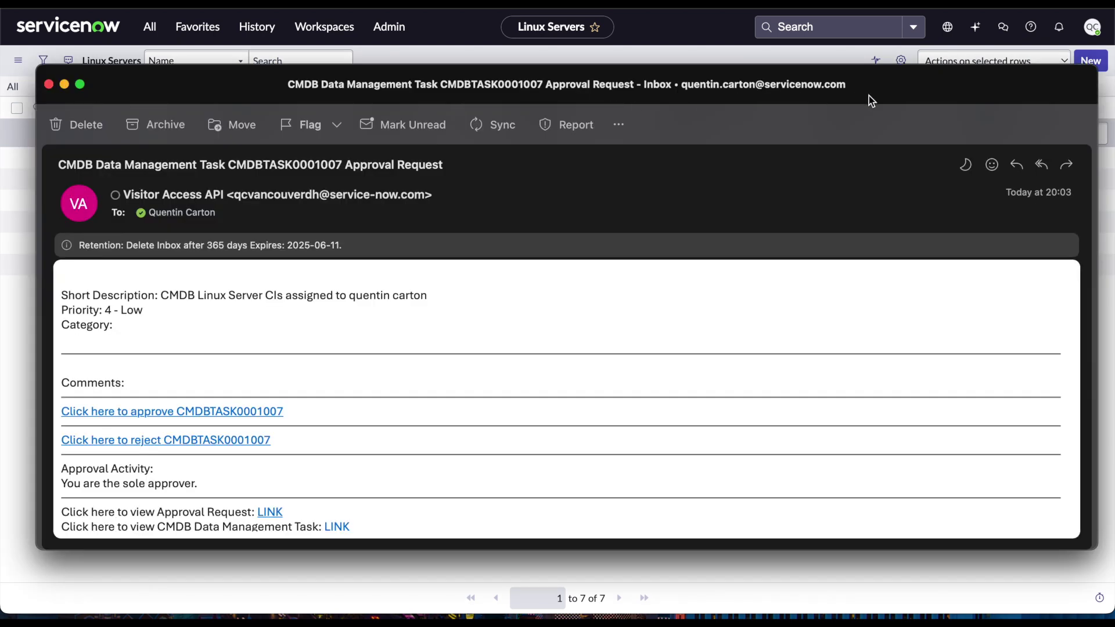
- Read through the approval request email and open its linked CMDB Data Management Task
drag(877, 94, 847, 19)
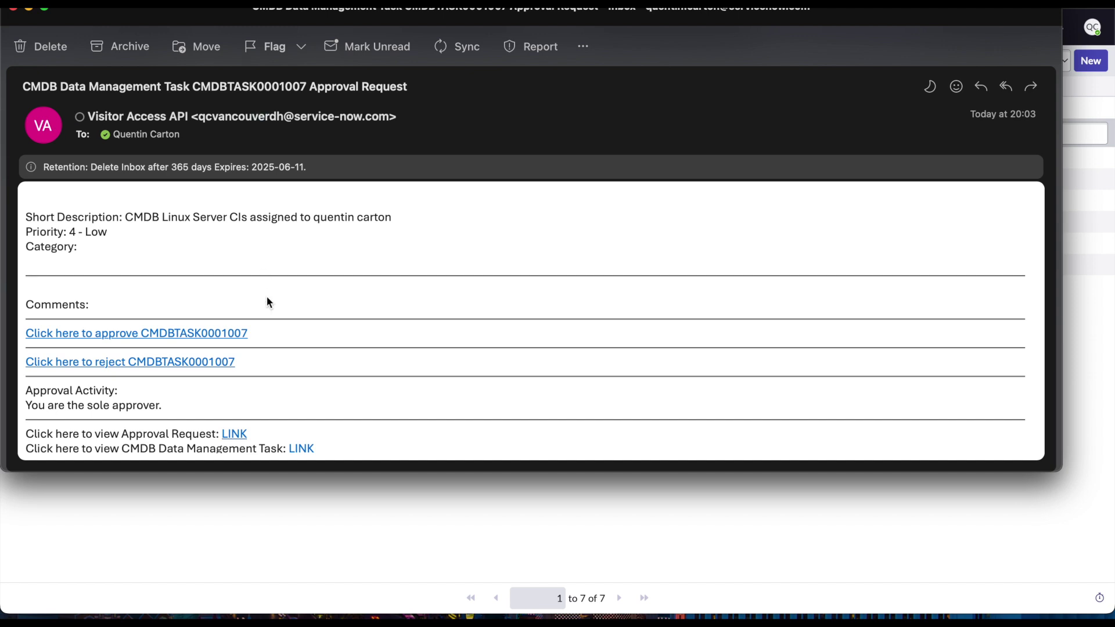
scroll(267, 299, down, 3)
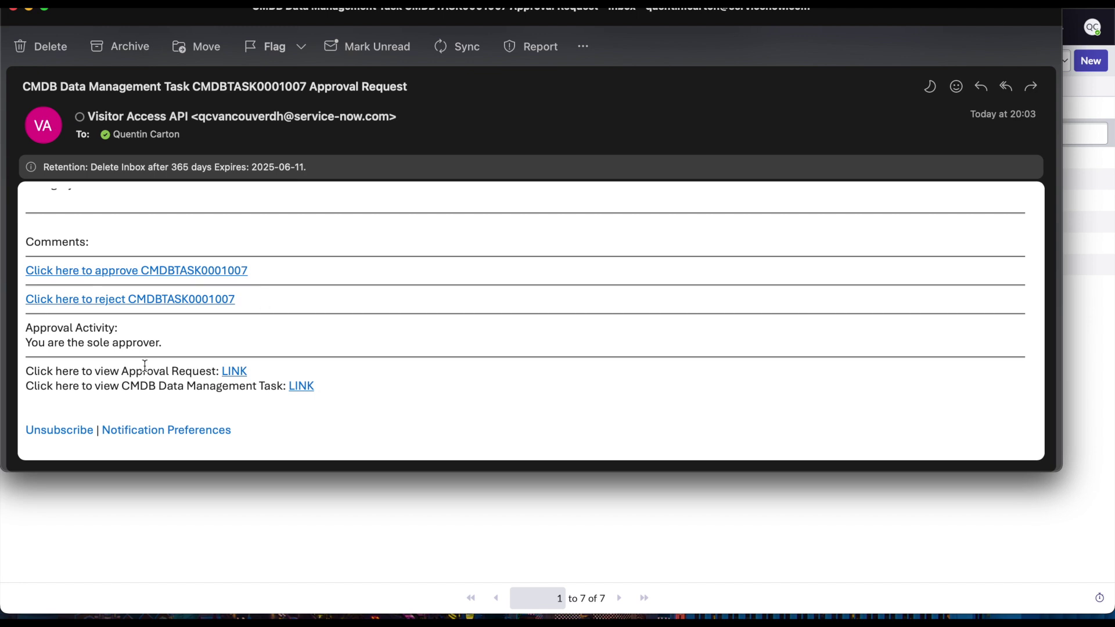
drag(62, 384, 335, 406)
click(395, 403)
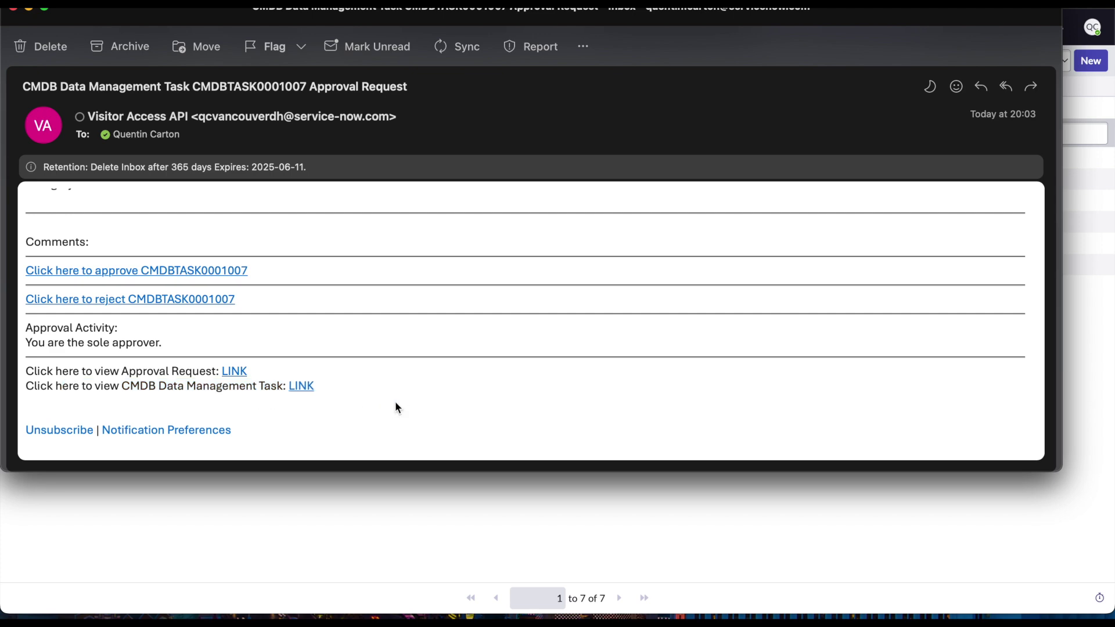
click(300, 388)
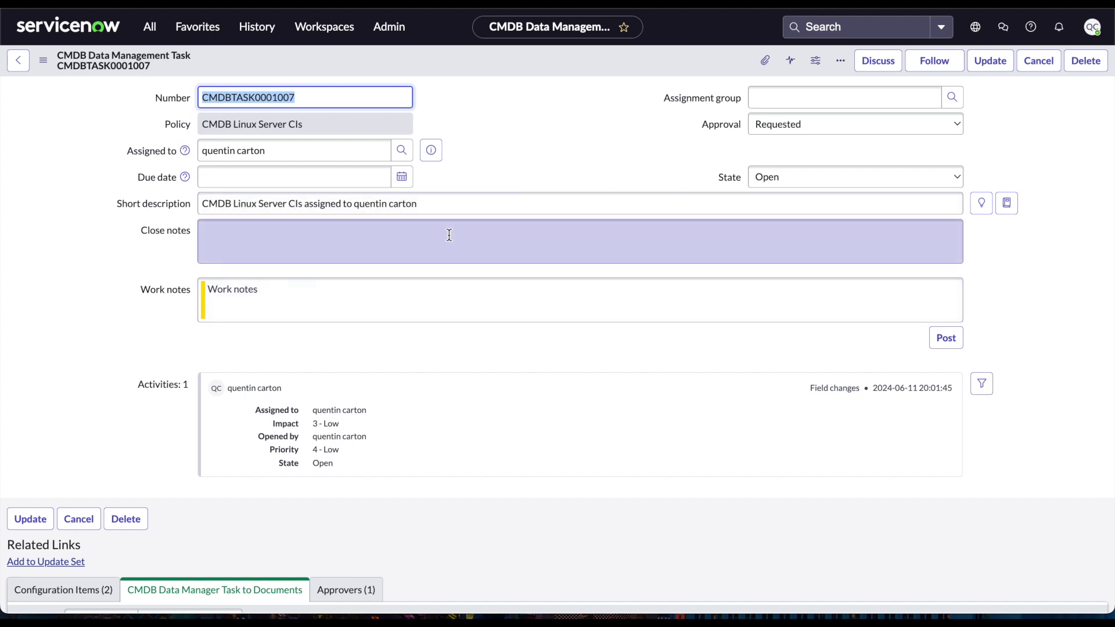
- Review the task's configuration items, and set the requested approval under Approvers to Approved
scroll(449, 235, down, 2)
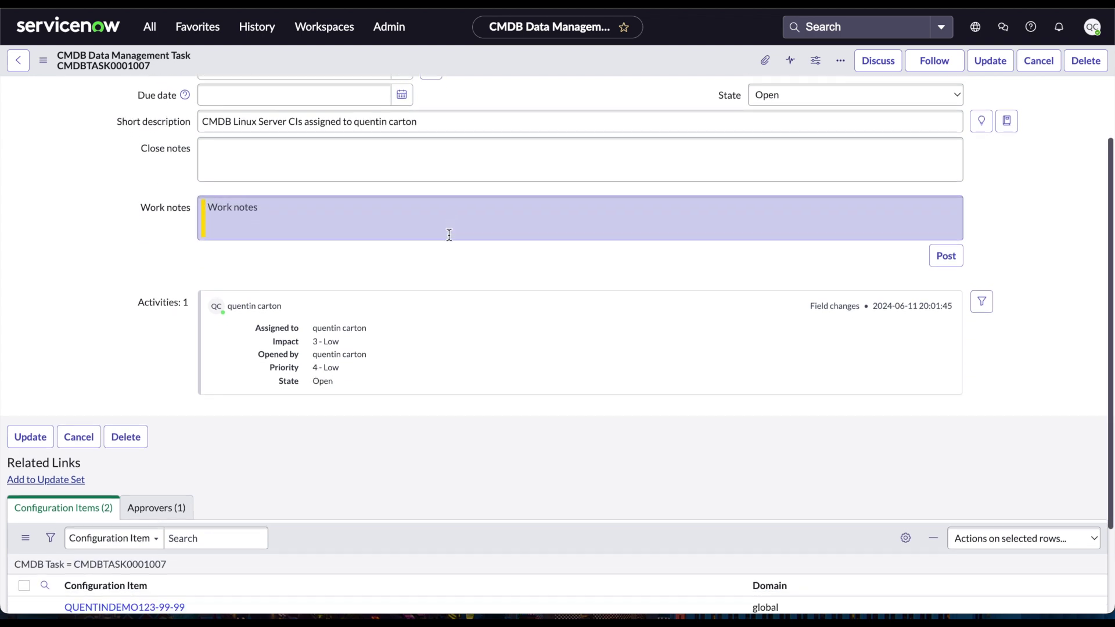
scroll(449, 235, down, 3)
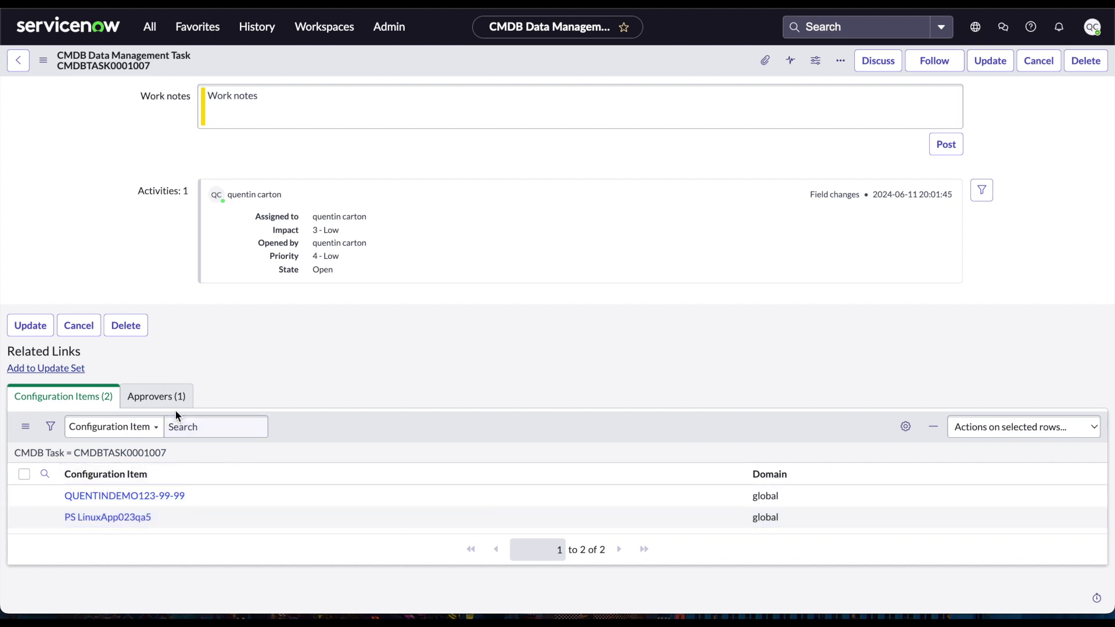
click(165, 398)
click(138, 518)
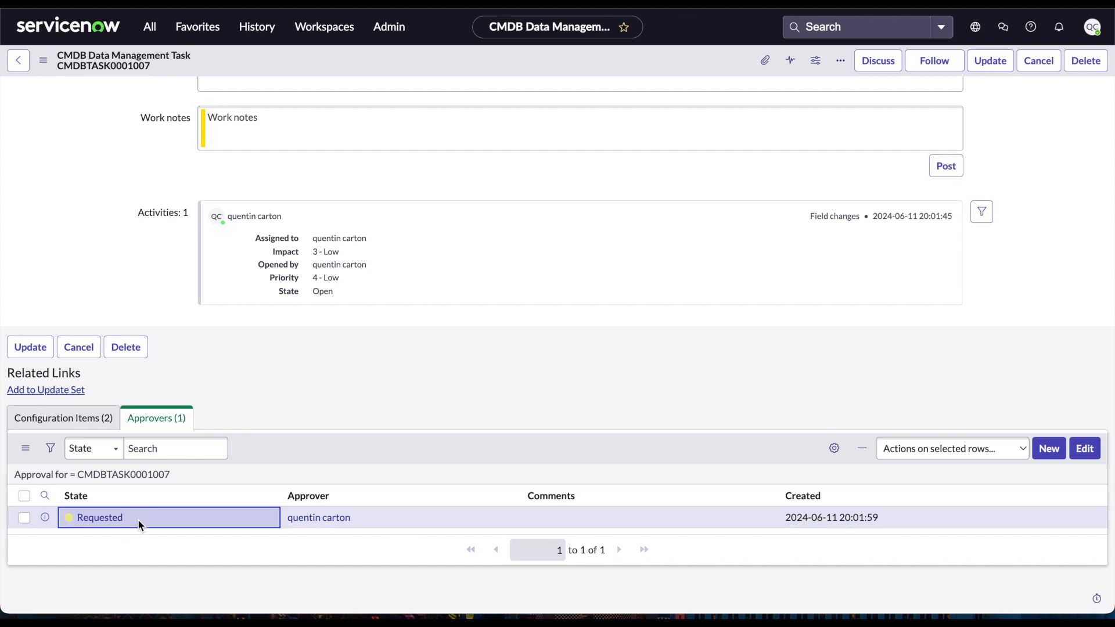
double_click(138, 521)
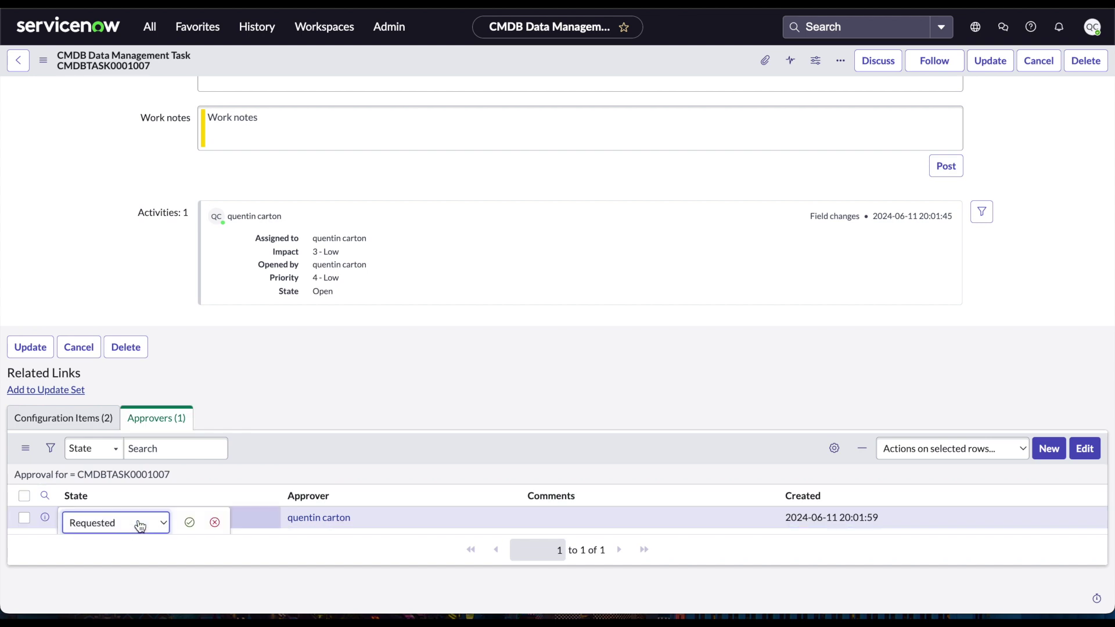
click(139, 525)
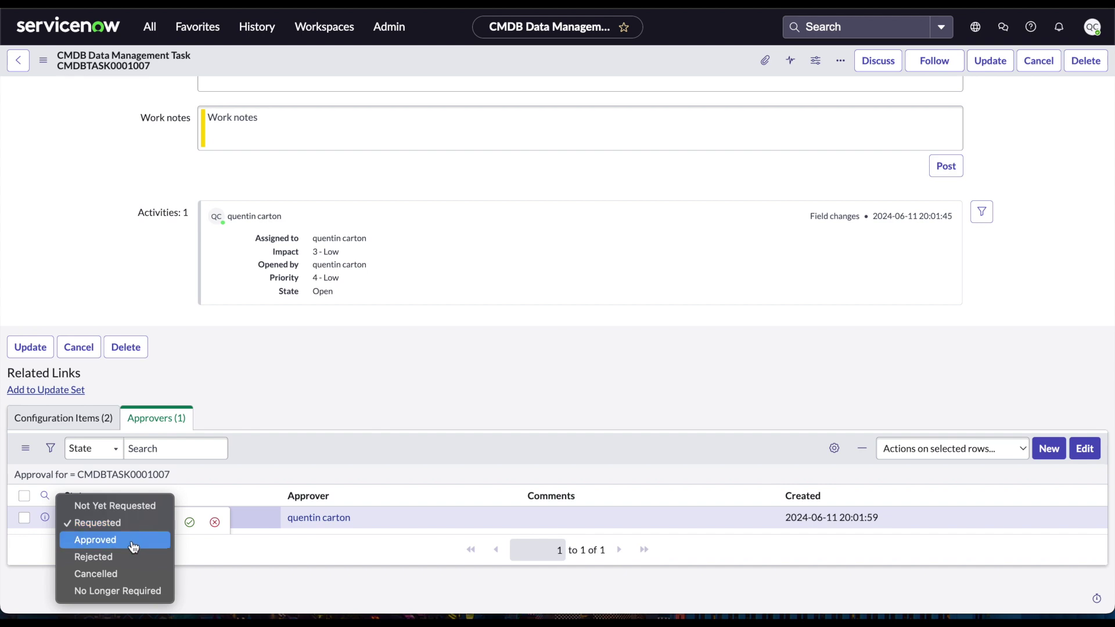
click(134, 546)
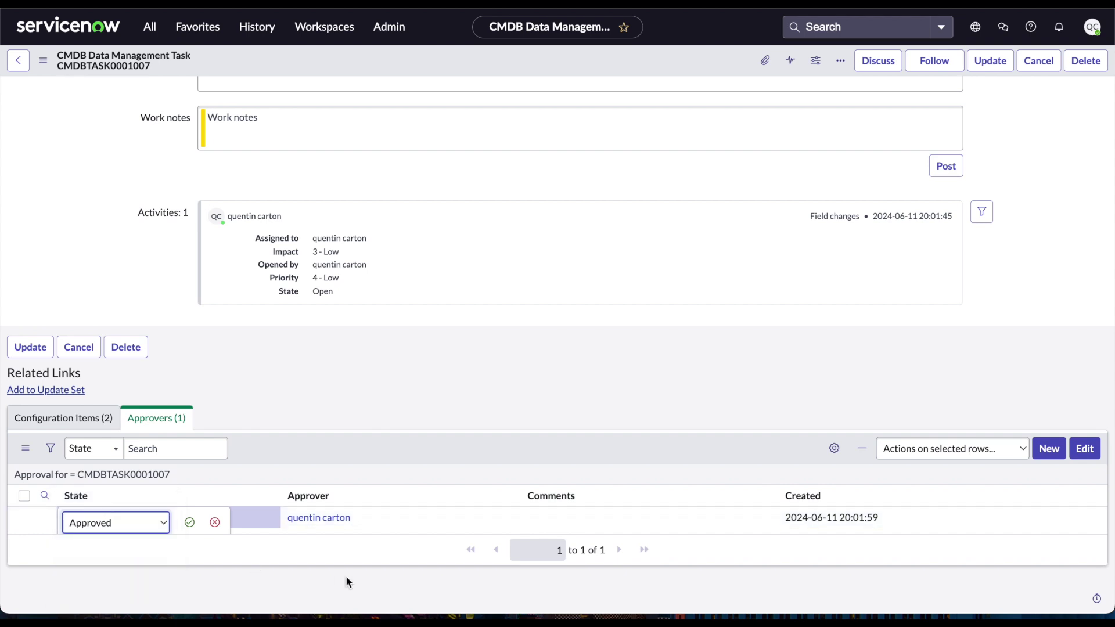
click(186, 524)
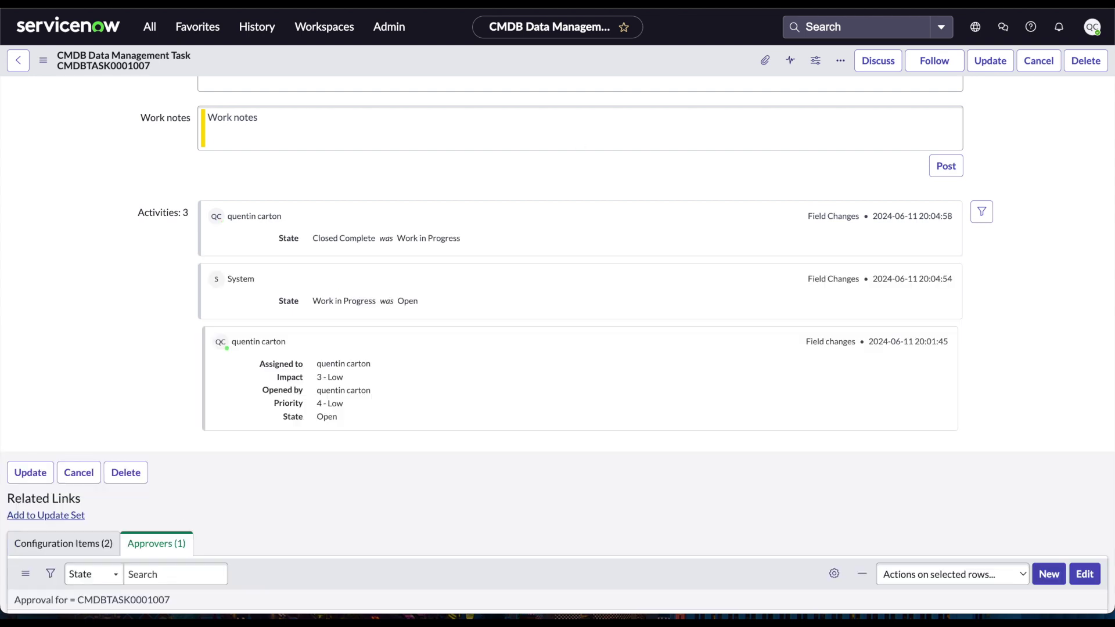
- Switch to Terminal to examine the consume_info.sh output for the retired configuration items, and return to the ServiceNow task
key(super+Tab)
drag(315, 293, 321, 187)
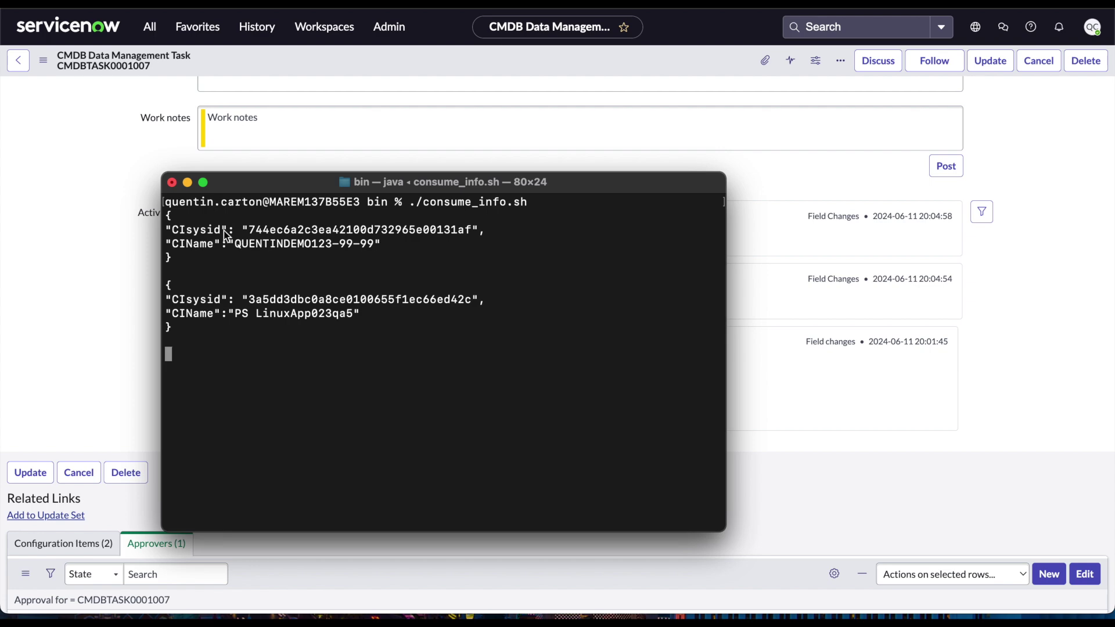
drag(254, 185, 260, 158)
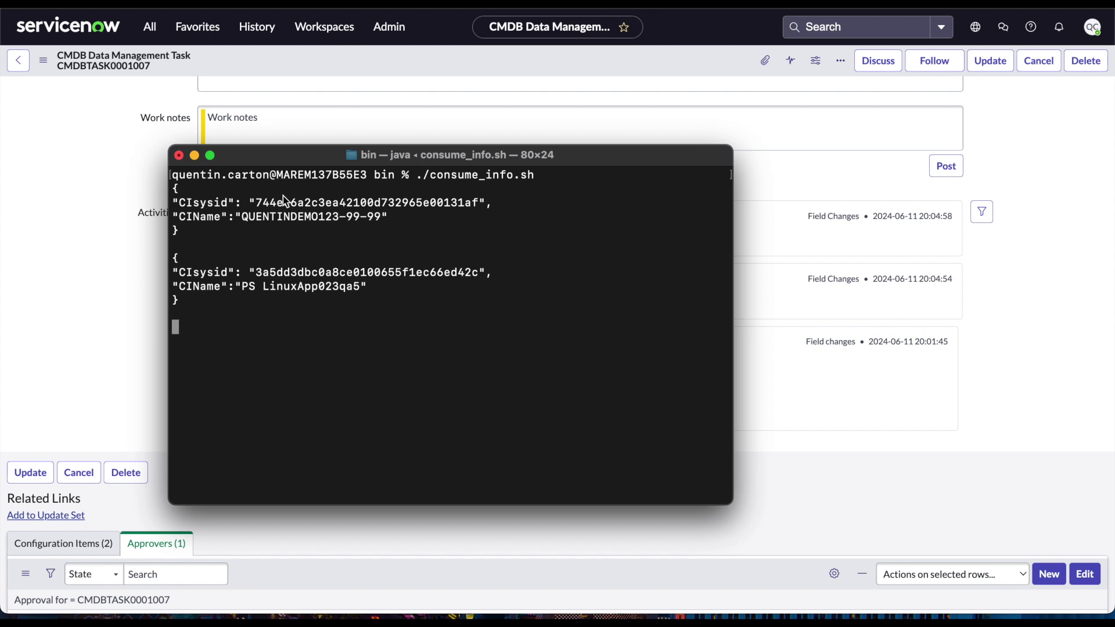
drag(187, 202, 384, 219)
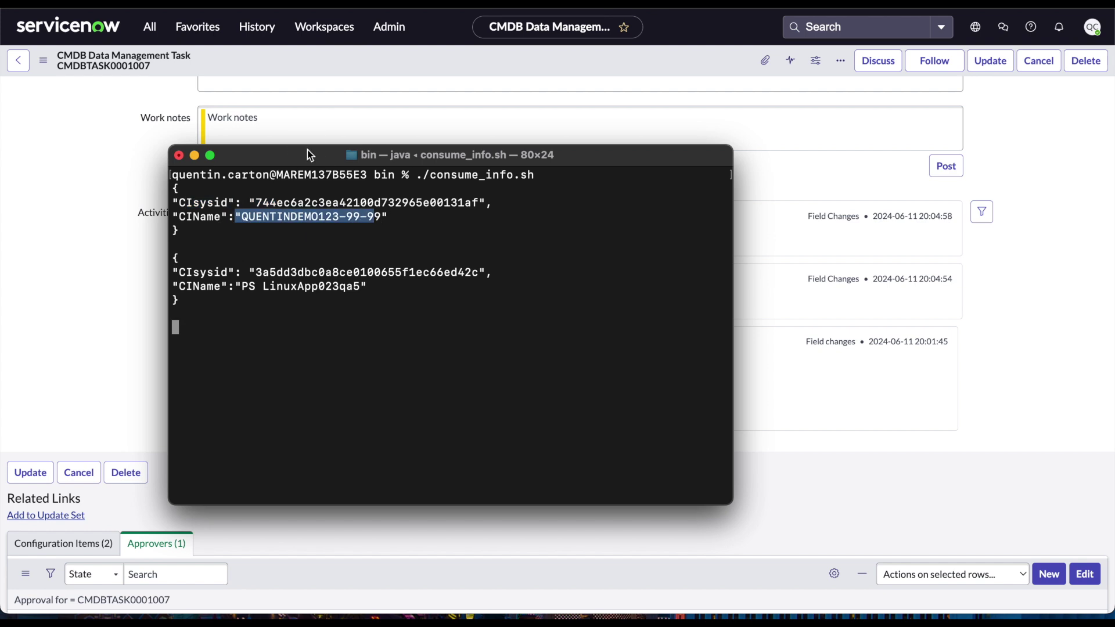
key(super+Tab)
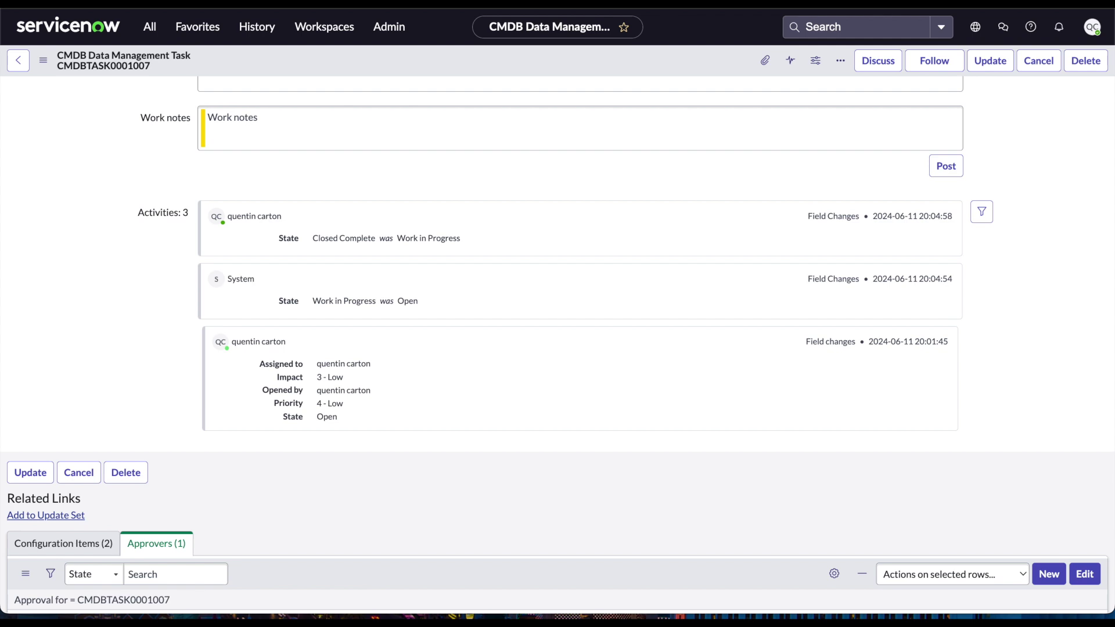
- Find the Hermes Topic Inspector by filtering the navigator for "hermes", open it and list the topics
click(151, 32)
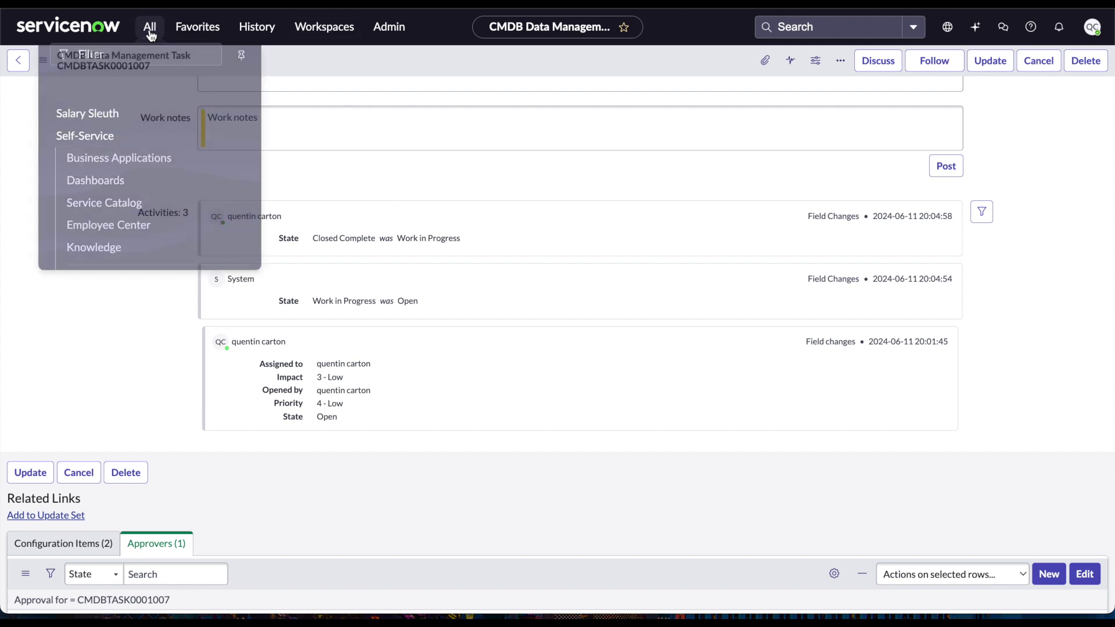
text(he)
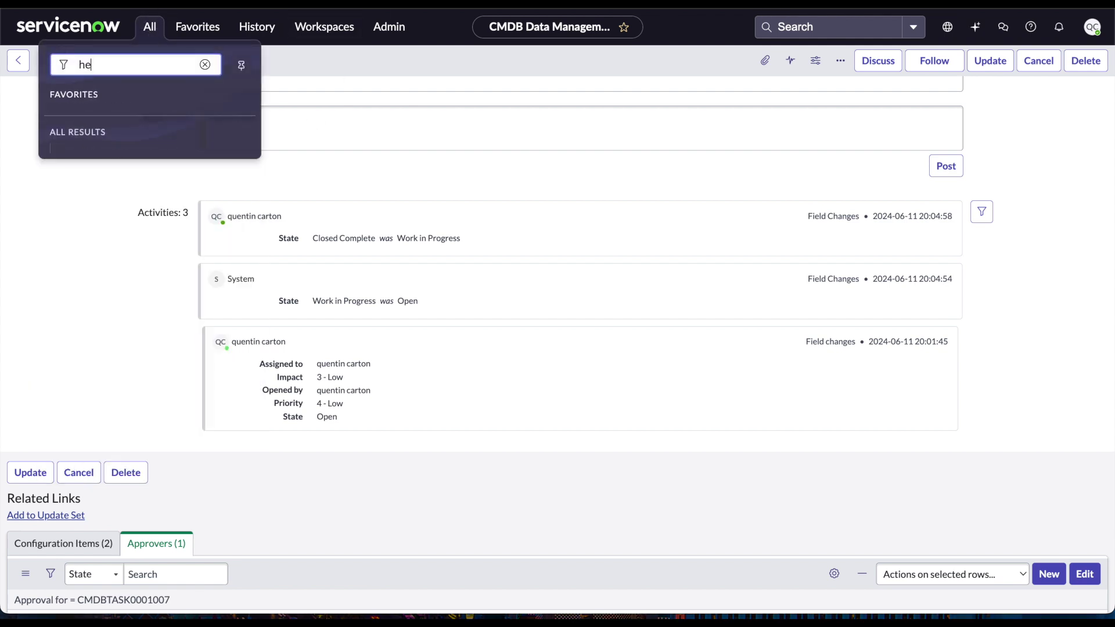
text(rmes)
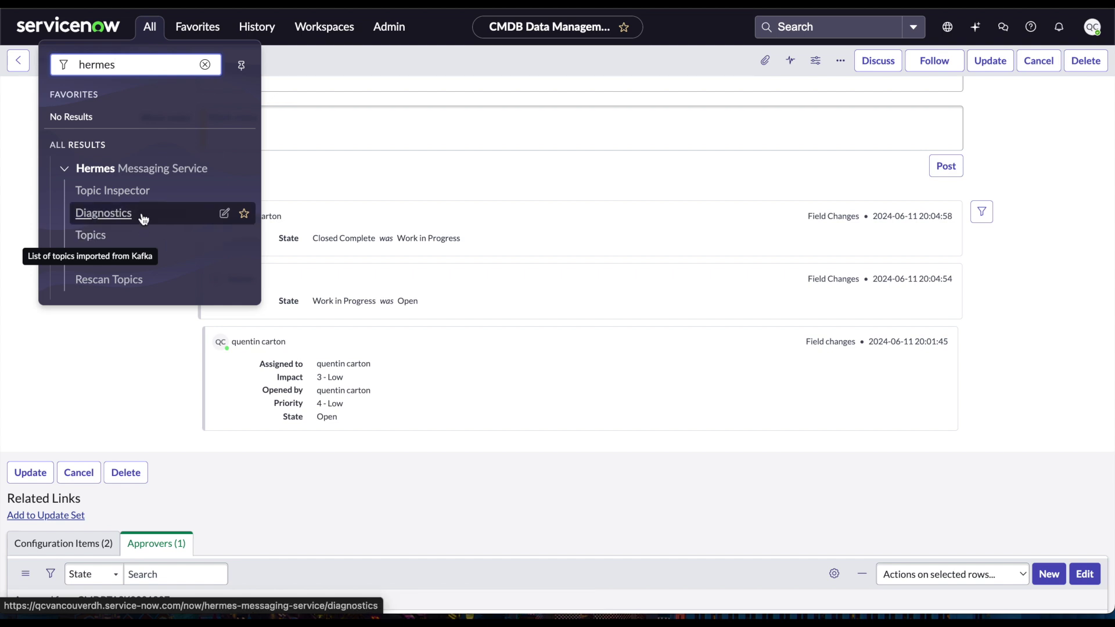
click(142, 191)
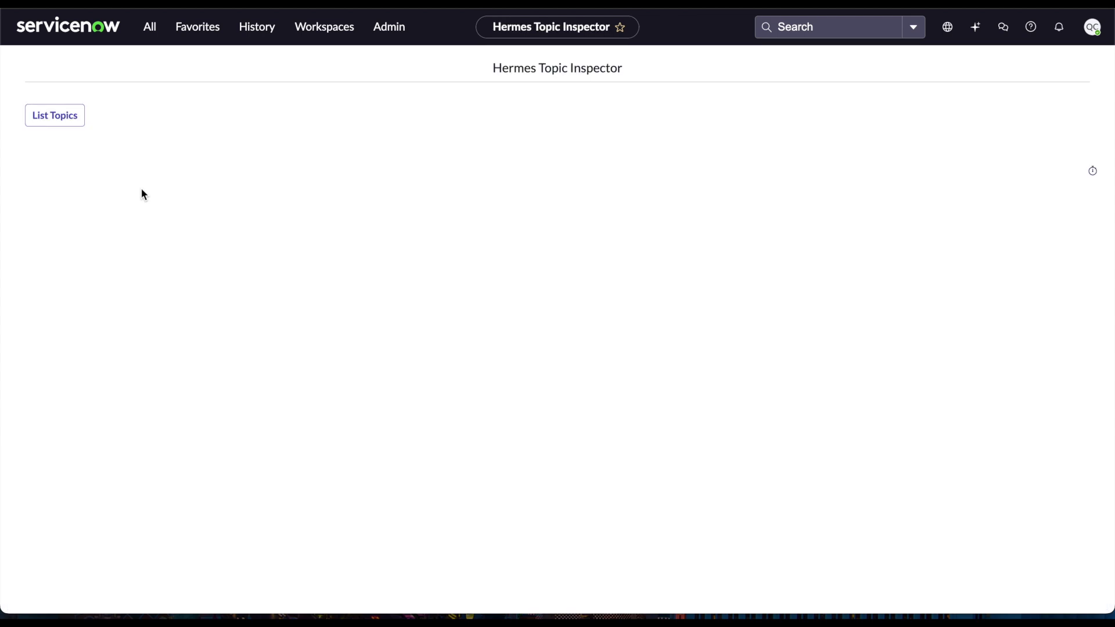
click(54, 114)
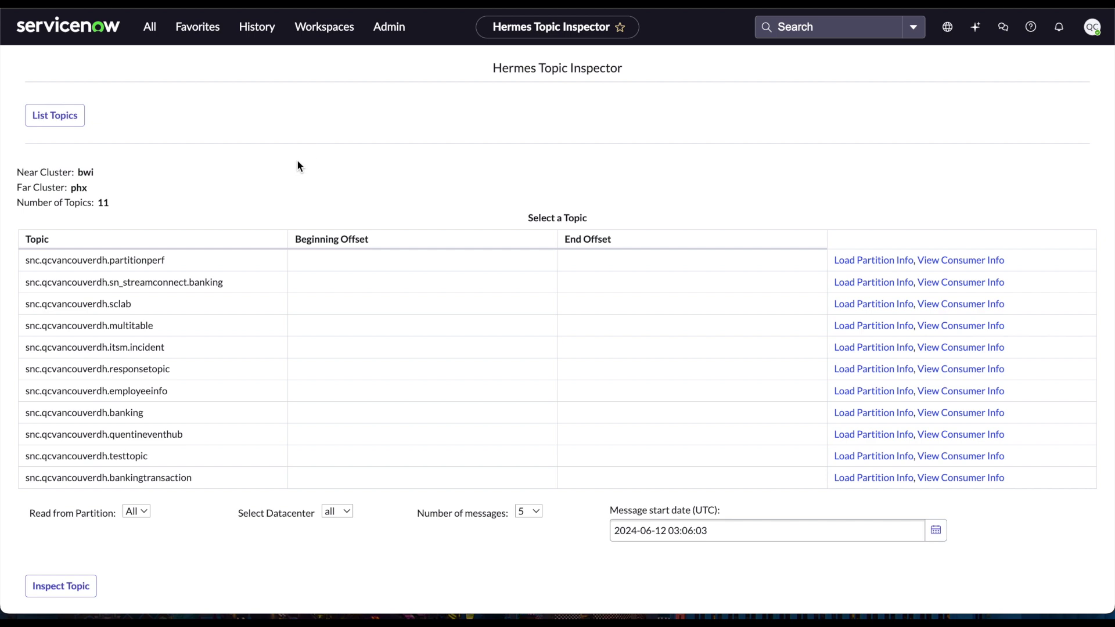
click(197, 392)
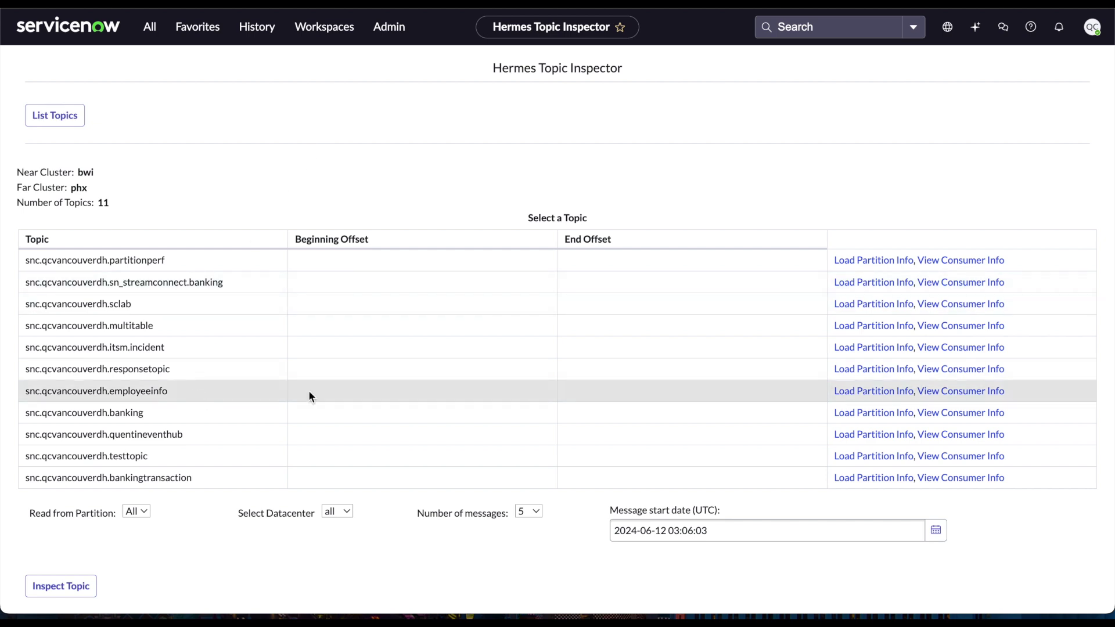
click(665, 530)
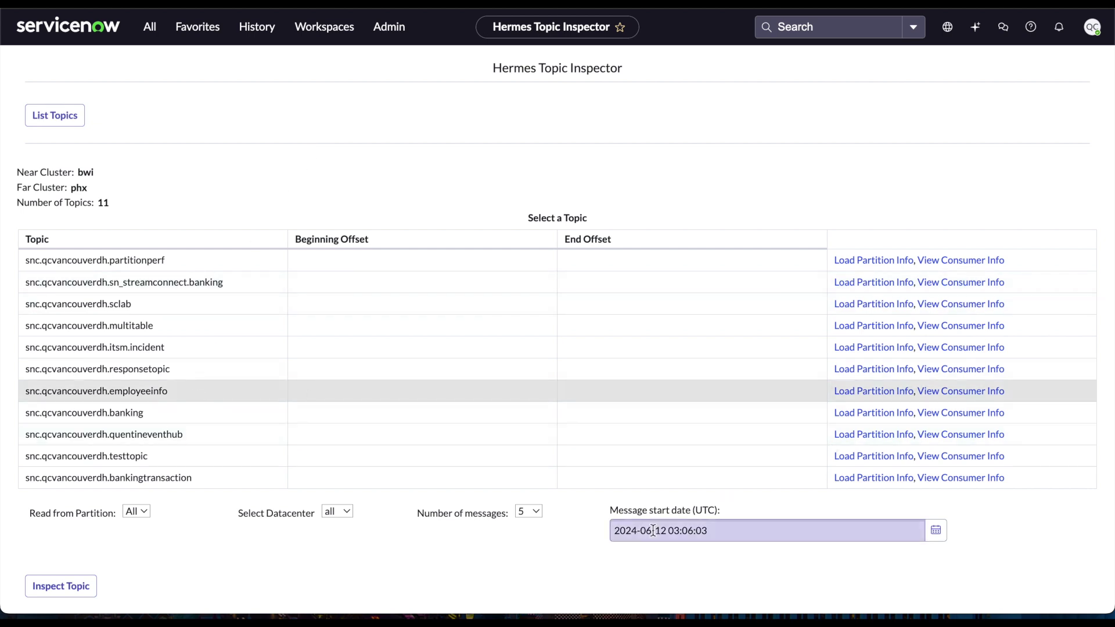
click(688, 530)
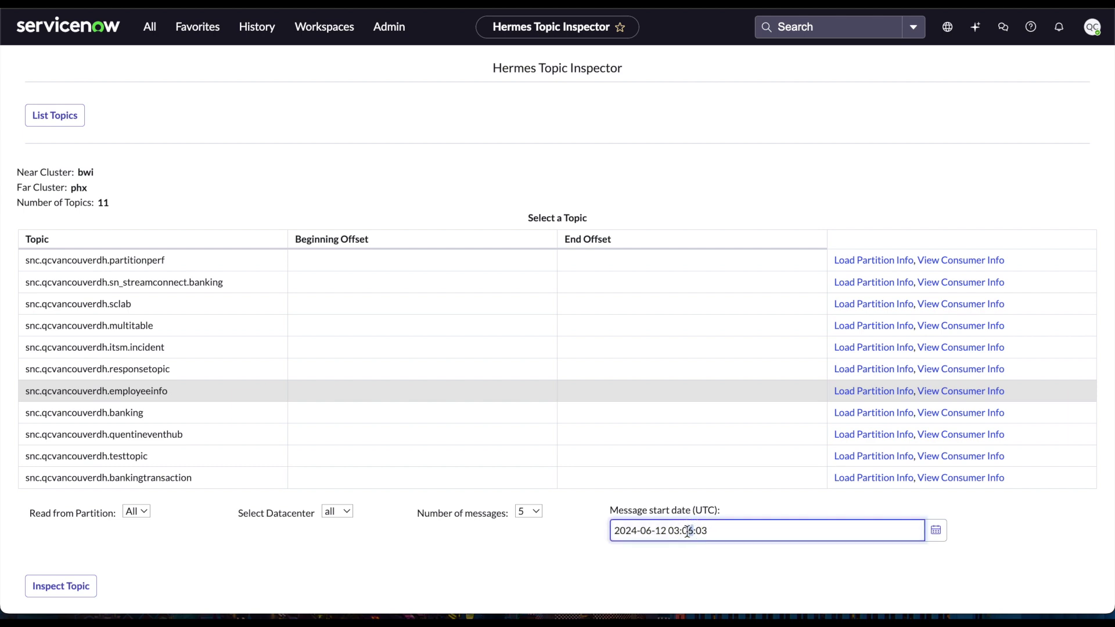
click(71, 588)
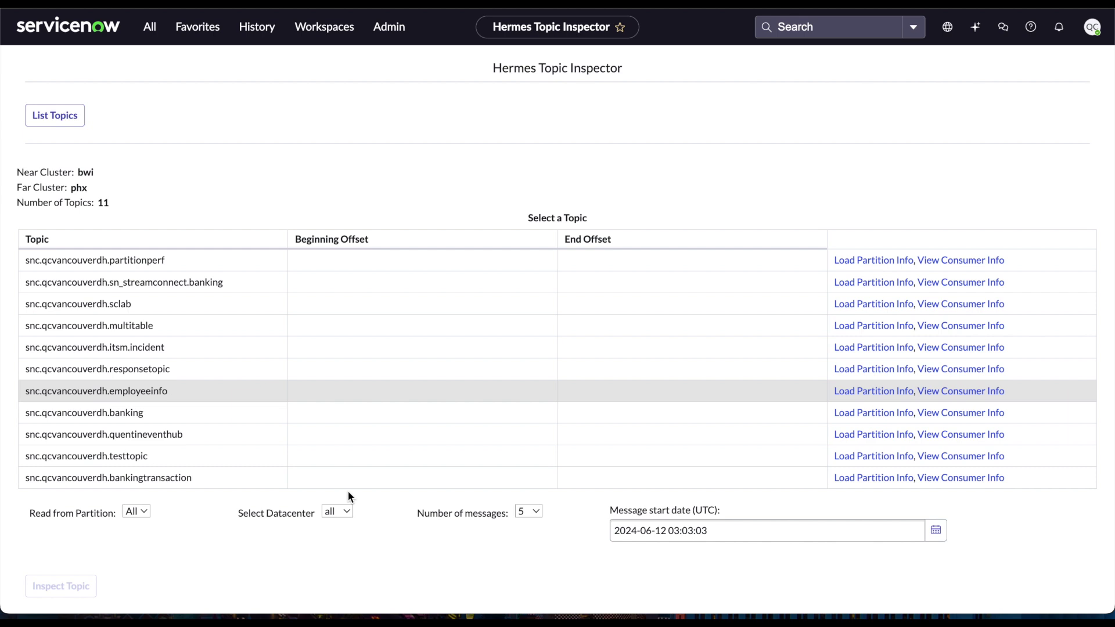
scroll(557, 451, down, 1)
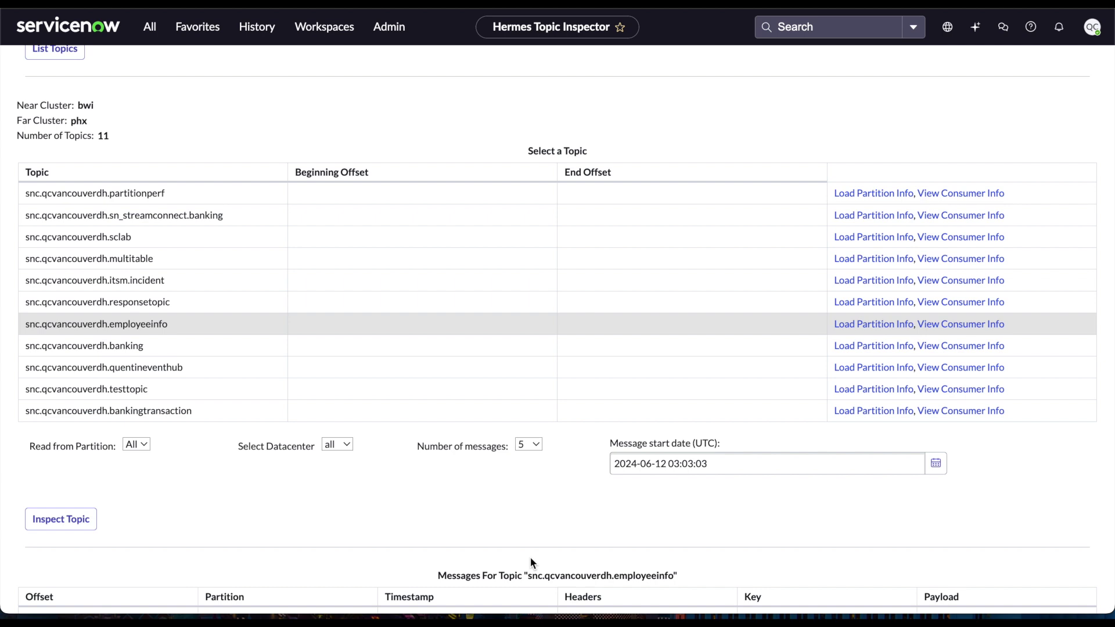
scroll(530, 561, down, 2)
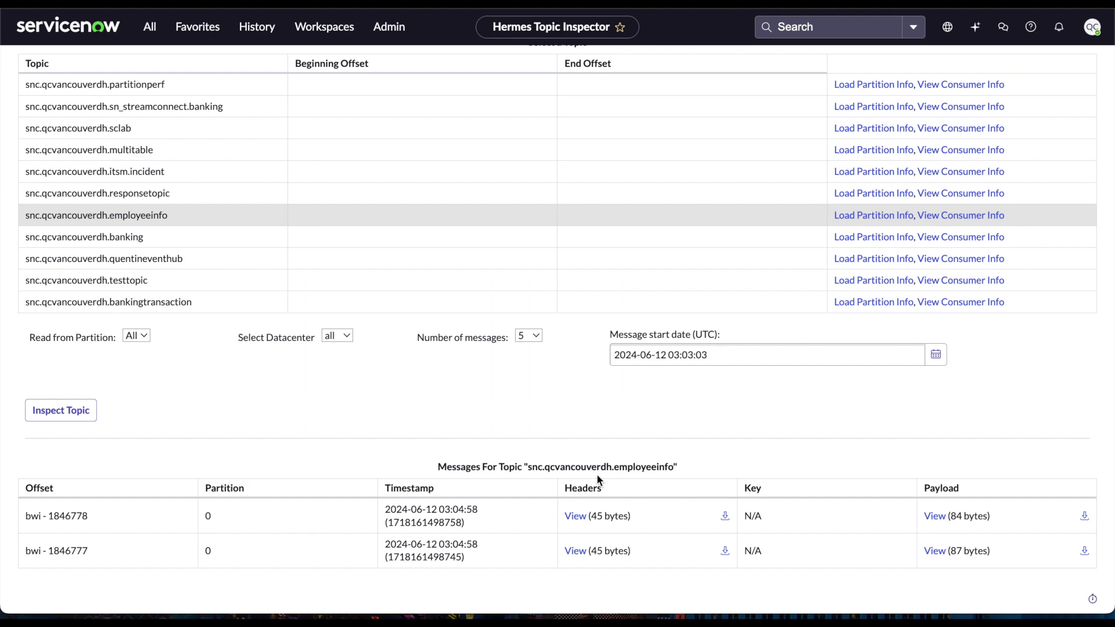
- View the headers of the first listed message, examine the action and table name, and close them
click(574, 516)
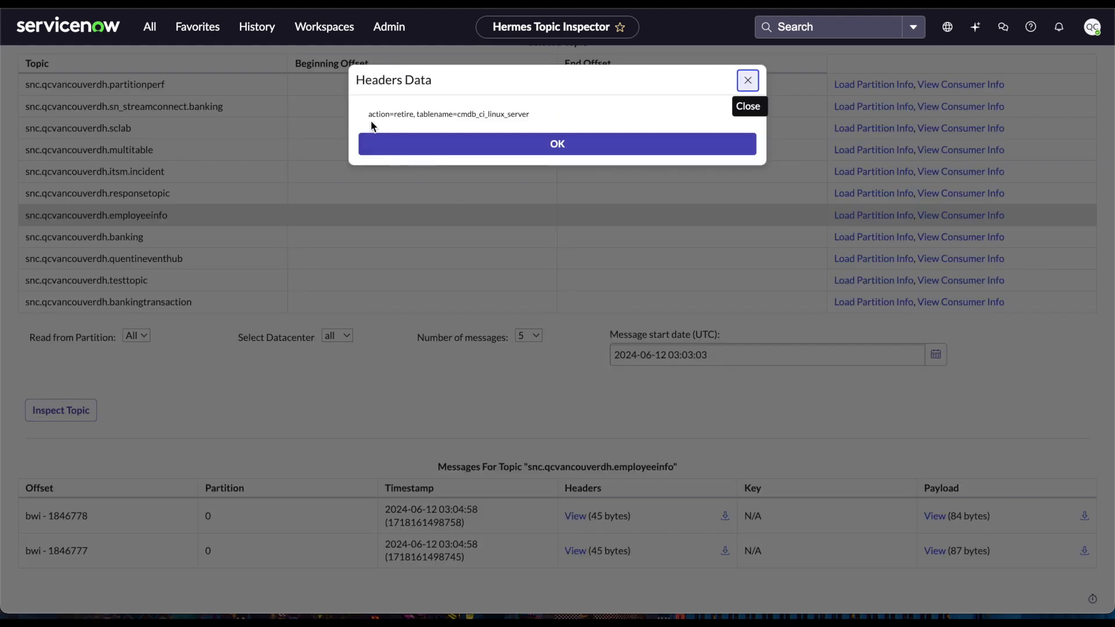
drag(368, 114, 528, 116)
click(530, 144)
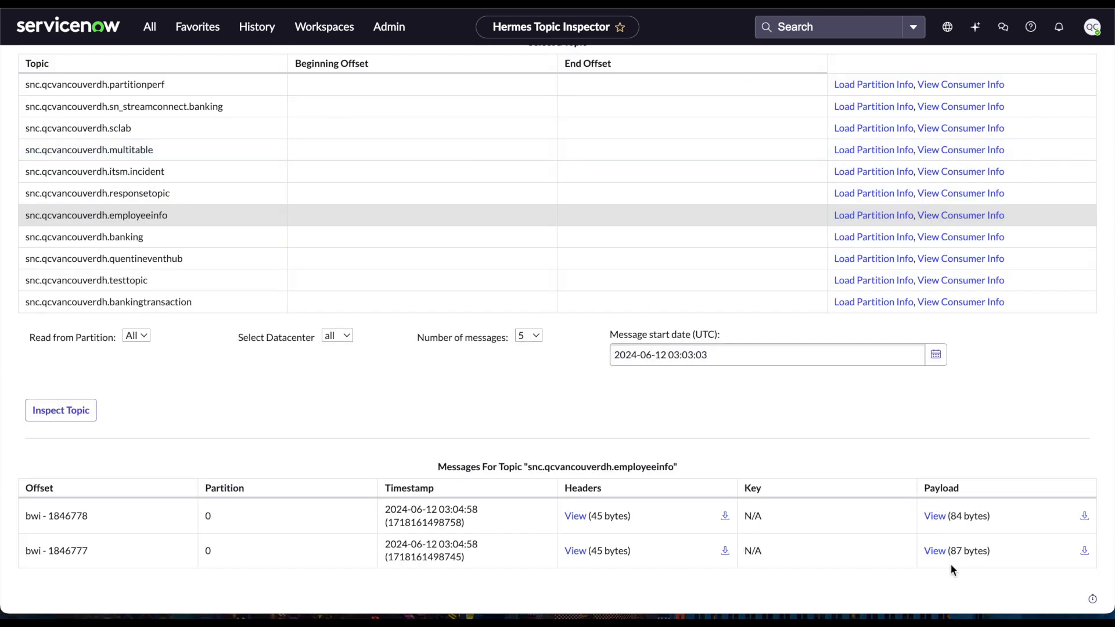
- View the same message's payload, examine the CI sys ID and CI name, and close it
click(937, 516)
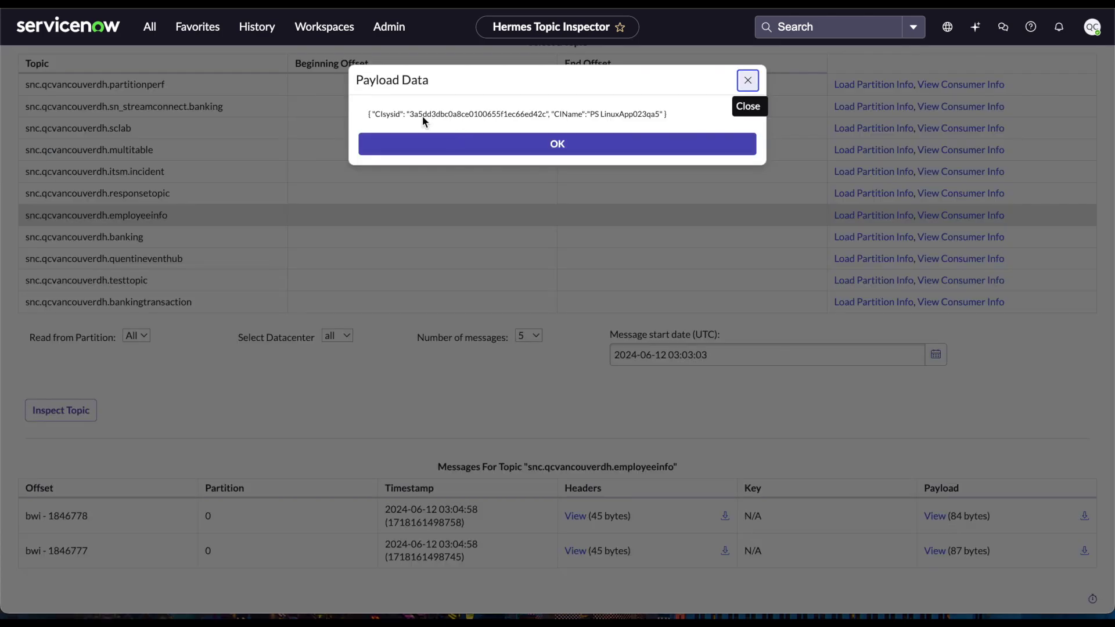
double_click(606, 122)
click(677, 117)
double_click(450, 114)
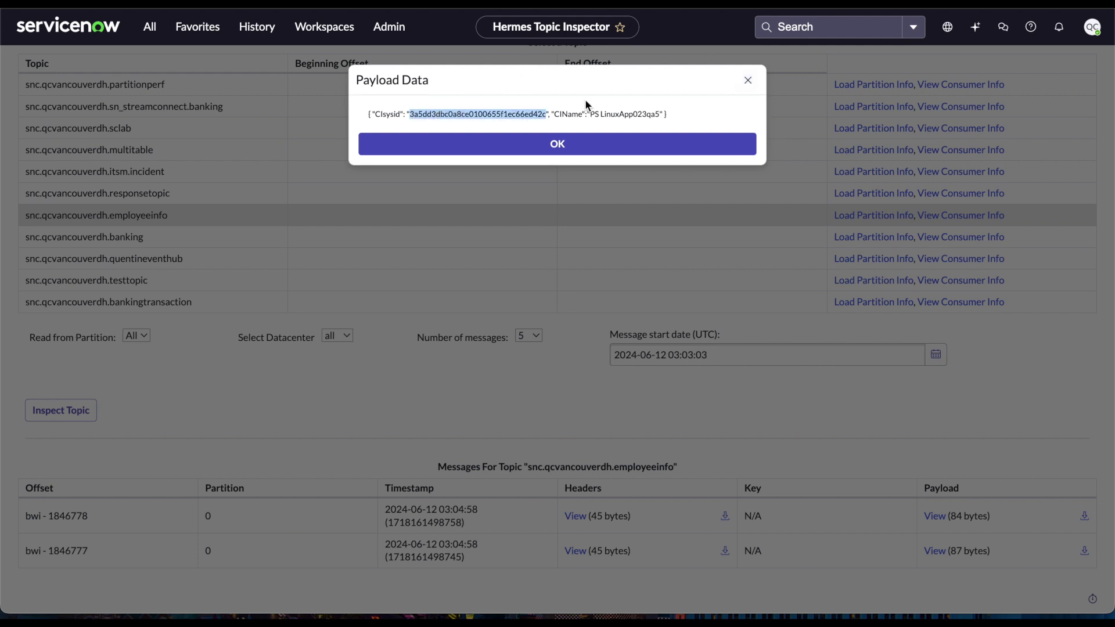
click(747, 80)
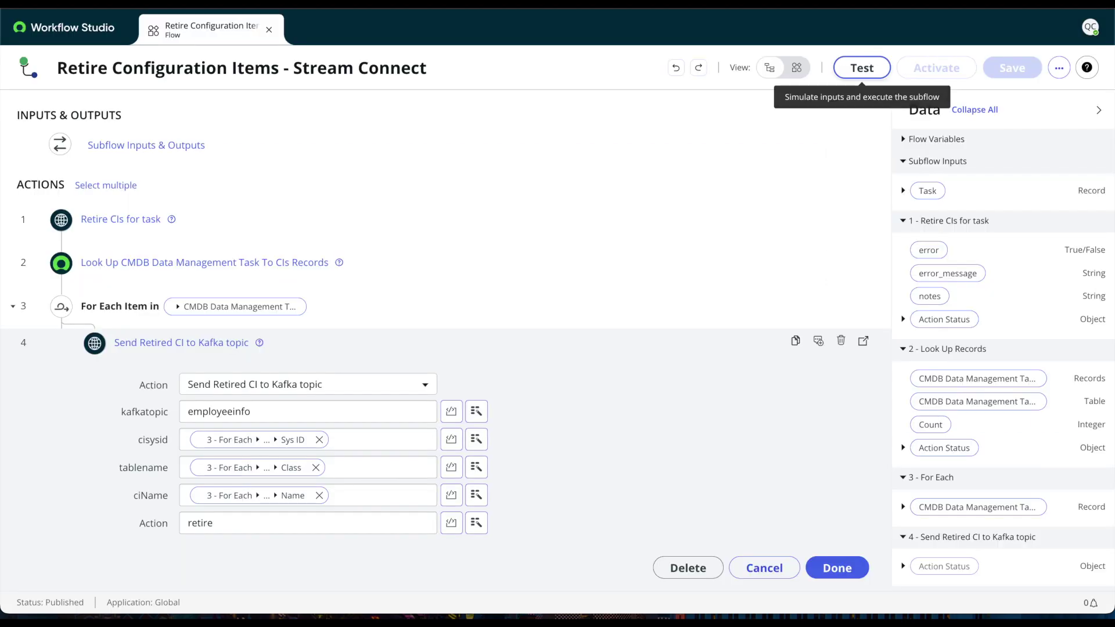
click(100, 31)
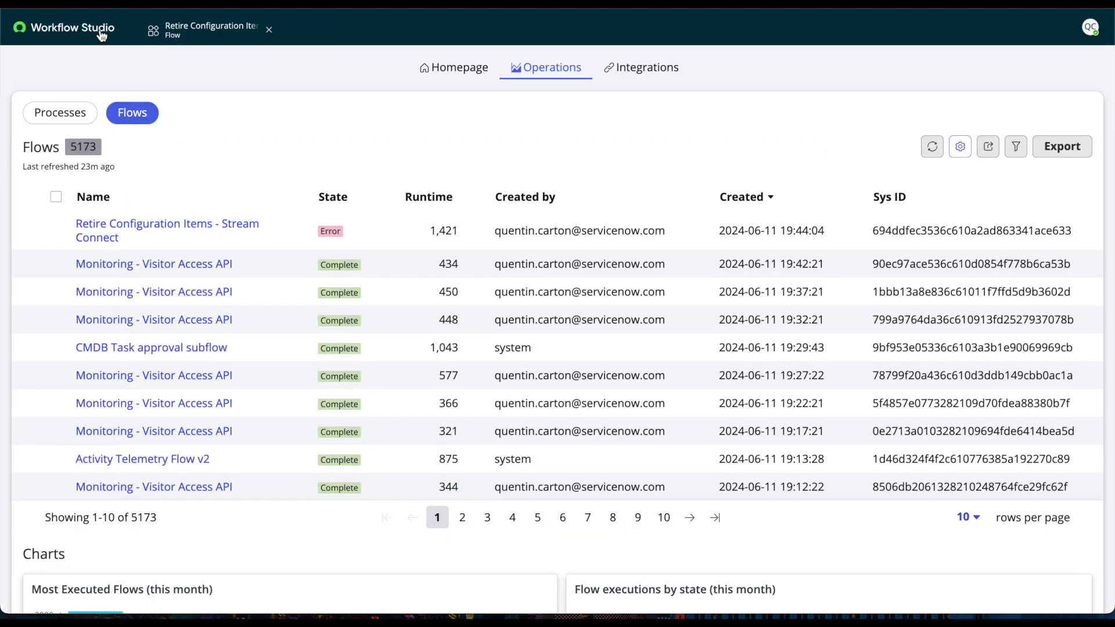
click(932, 146)
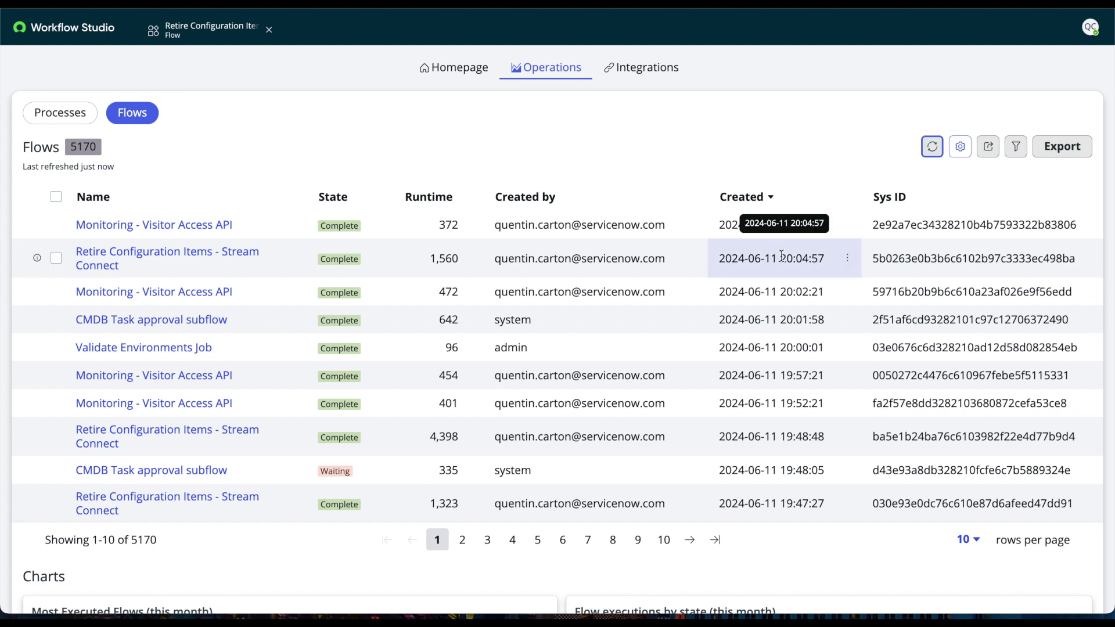
click(136, 262)
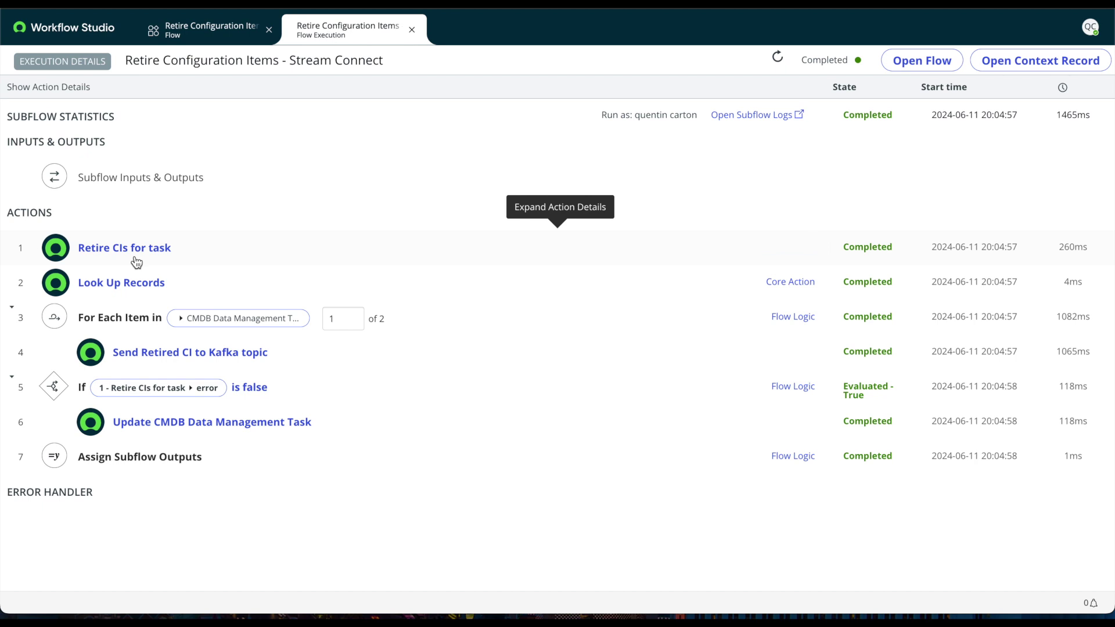
- Examine the execution details of the Retire CIs for task and Look Up Records actions, collapsing each again
click(105, 248)
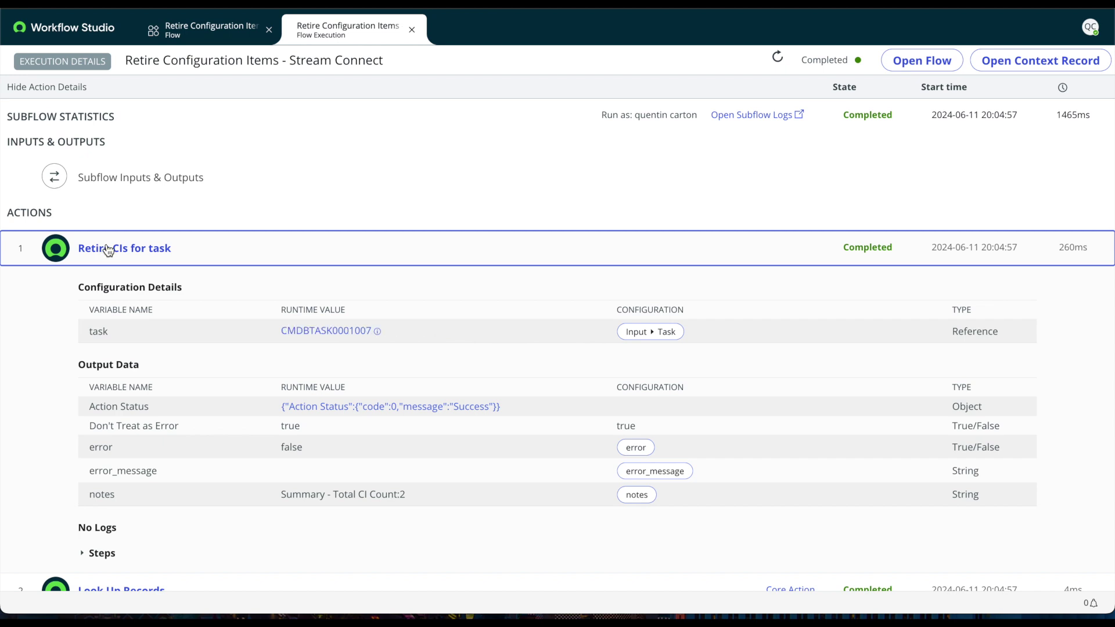
click(108, 249)
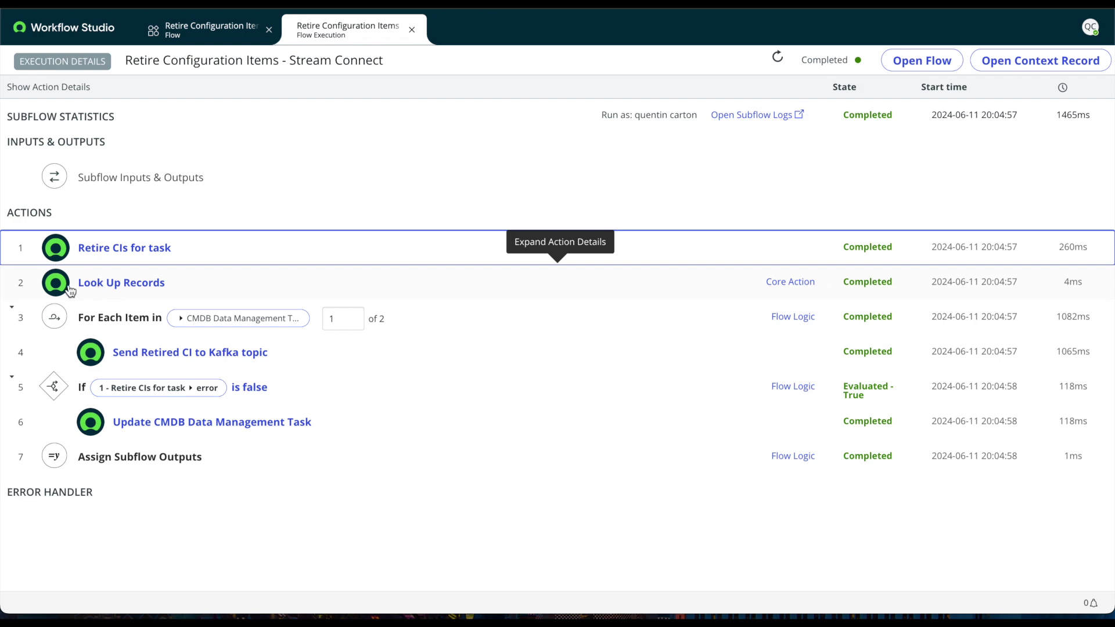
click(115, 289)
click(115, 289)
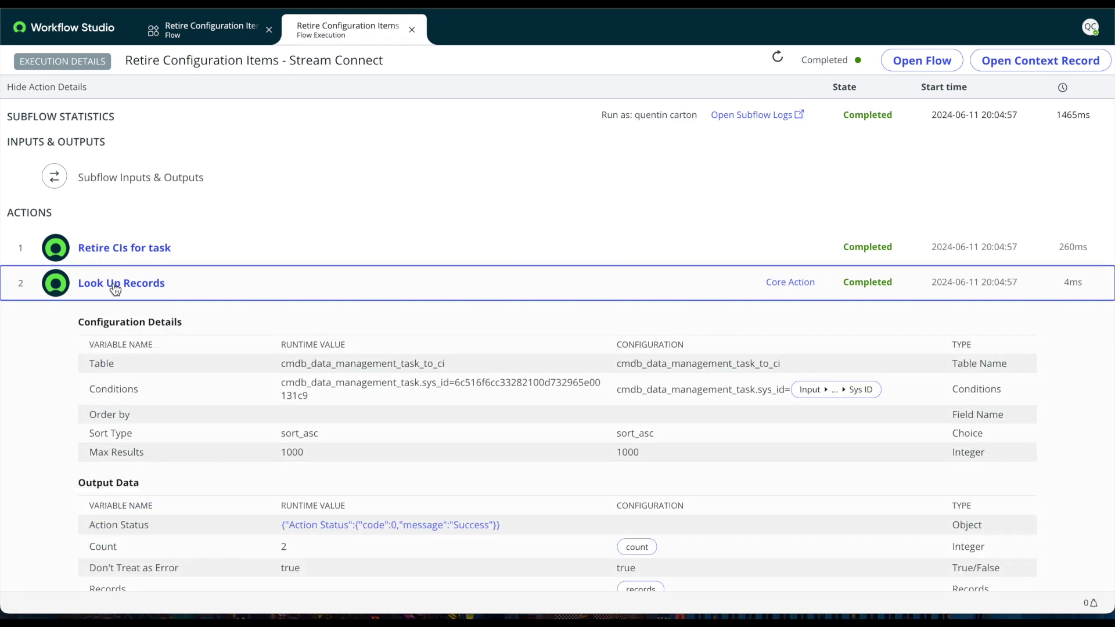
scroll(115, 288, down, 2)
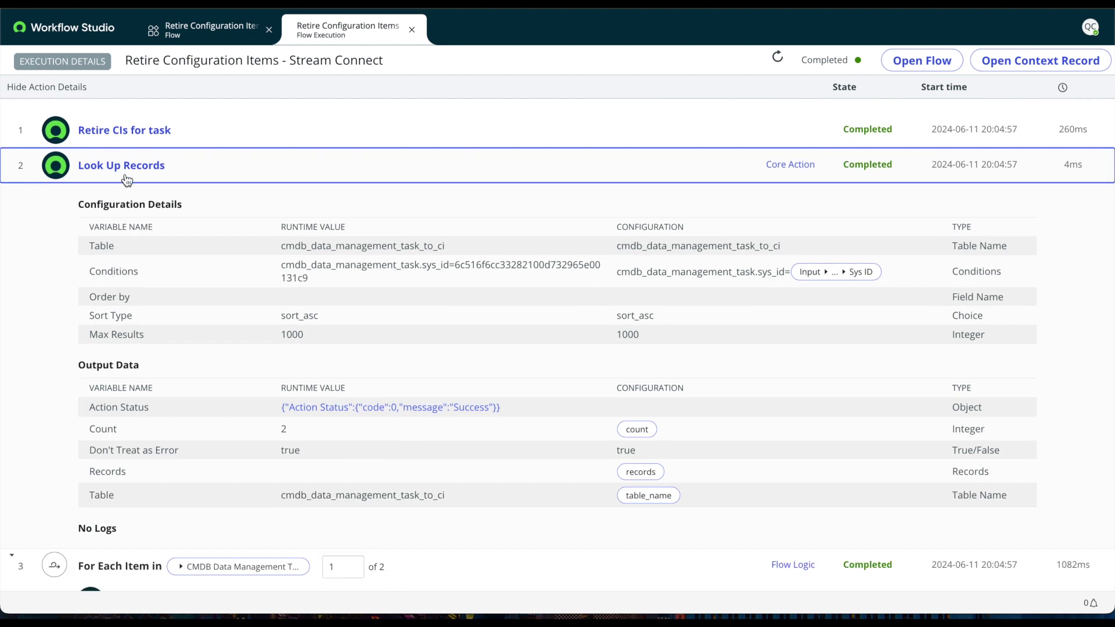
click(125, 181)
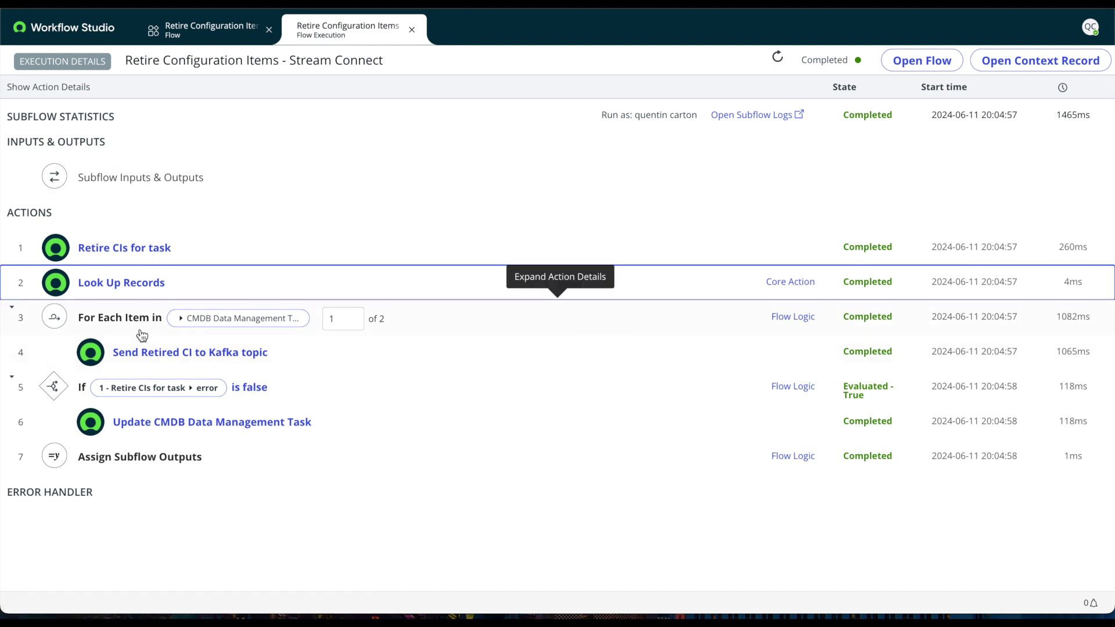
- Examine the execution details of the For Each loop, collapse them, and review the Send Retired CI to Kafka topic action's configuration and output data
click(116, 324)
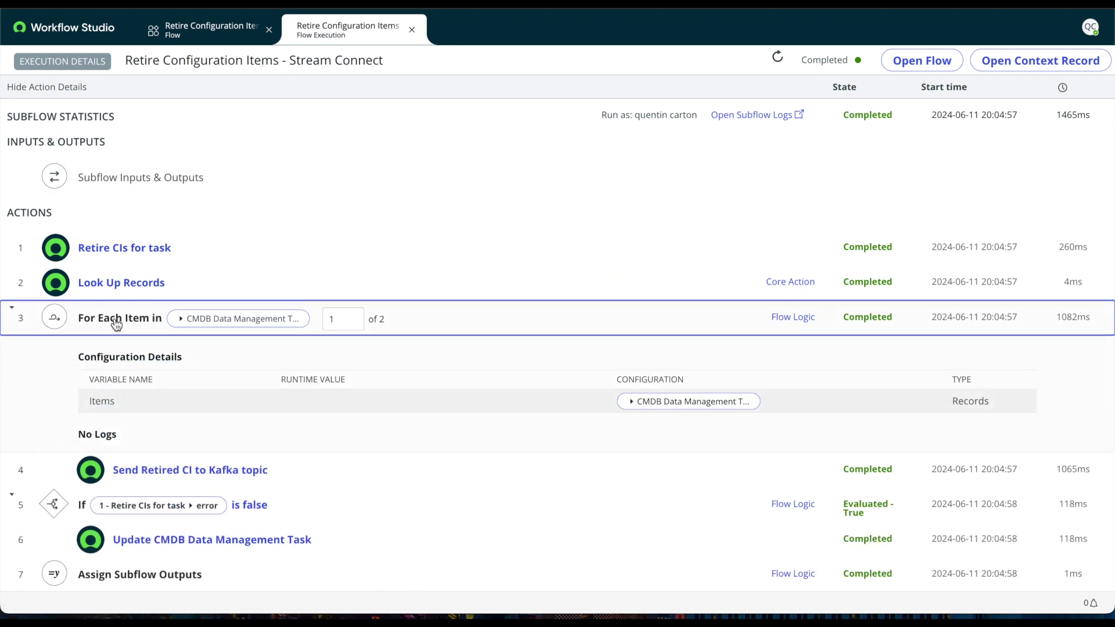
click(116, 324)
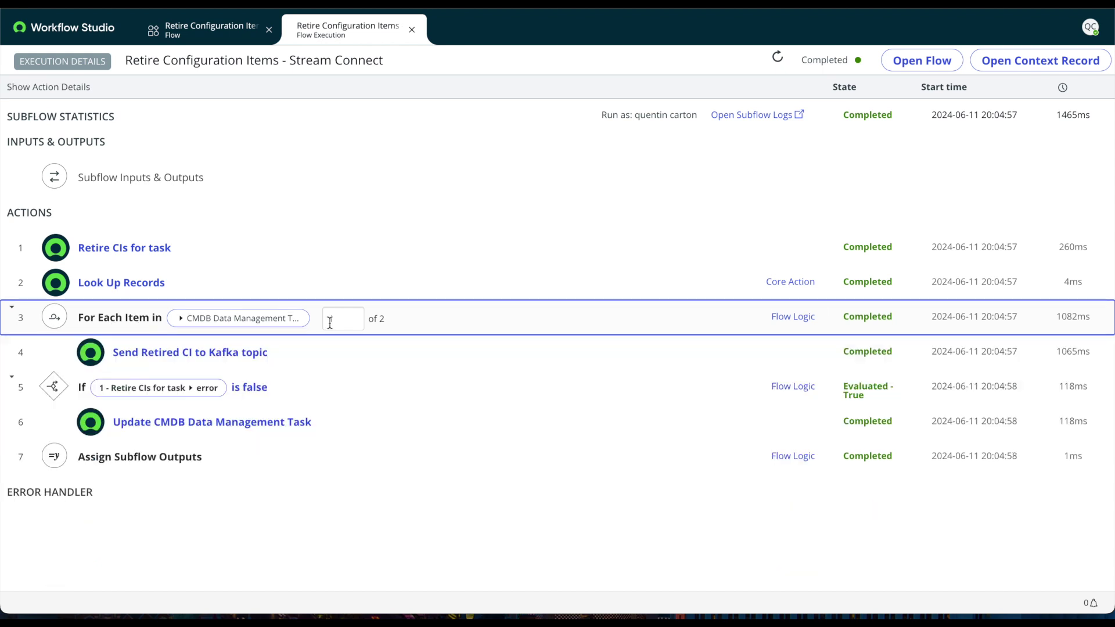
click(243, 356)
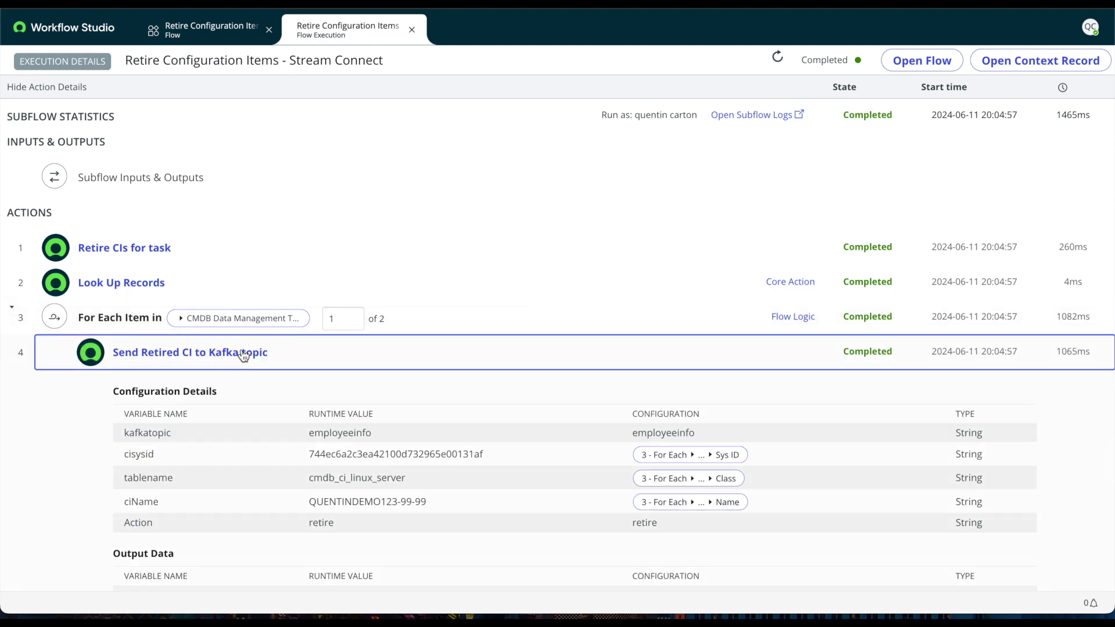
scroll(243, 354, down, 3)
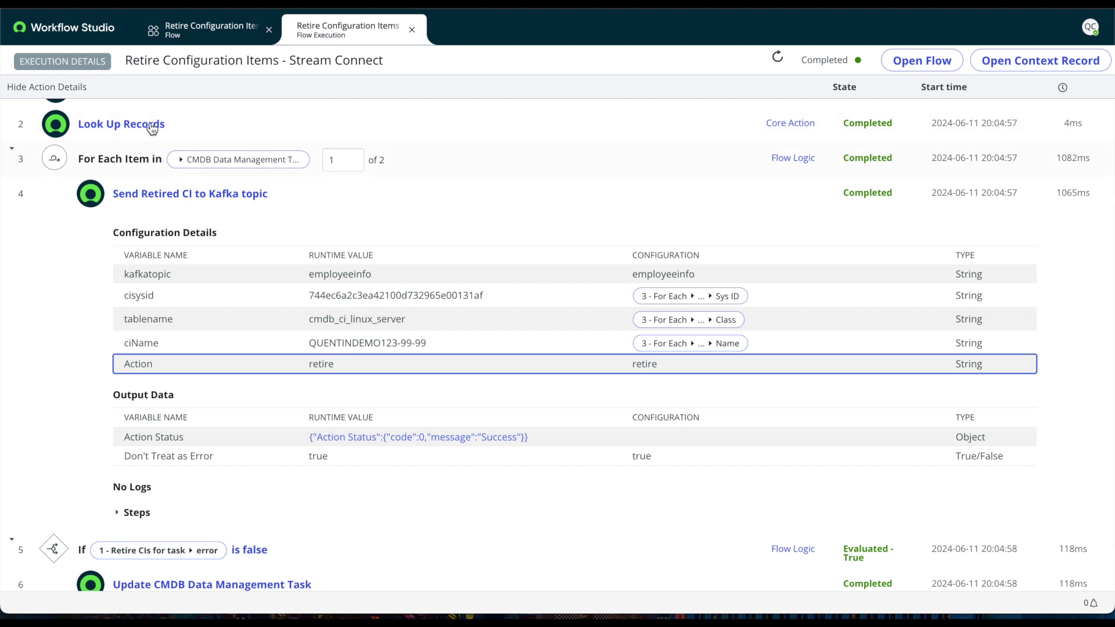
scroll(285, 345, down, 2)
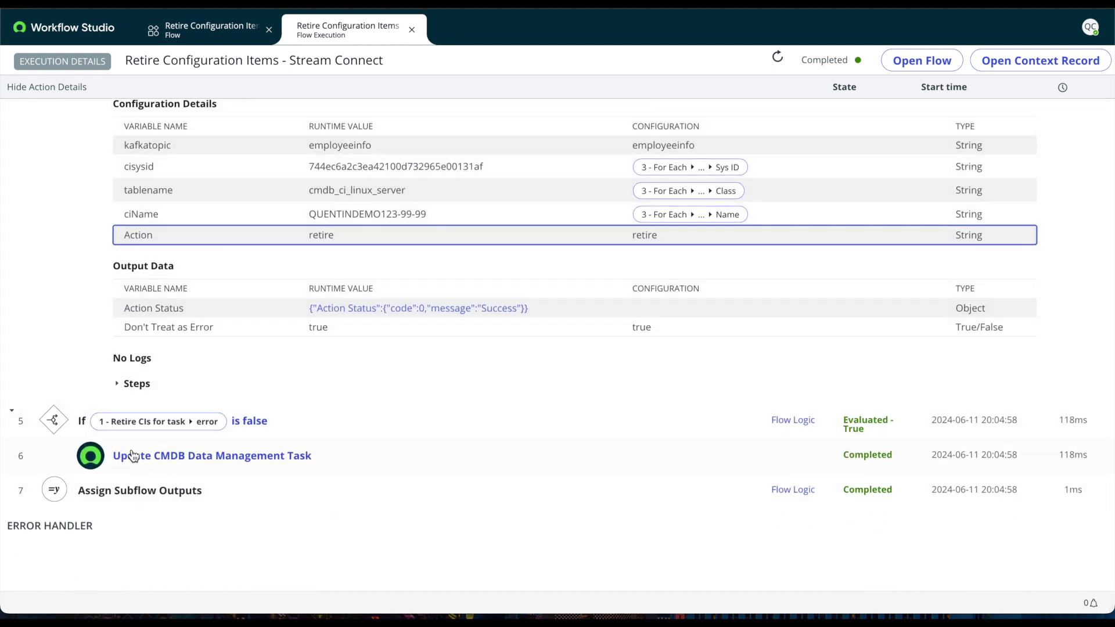
scroll(370, 344, up, 4)
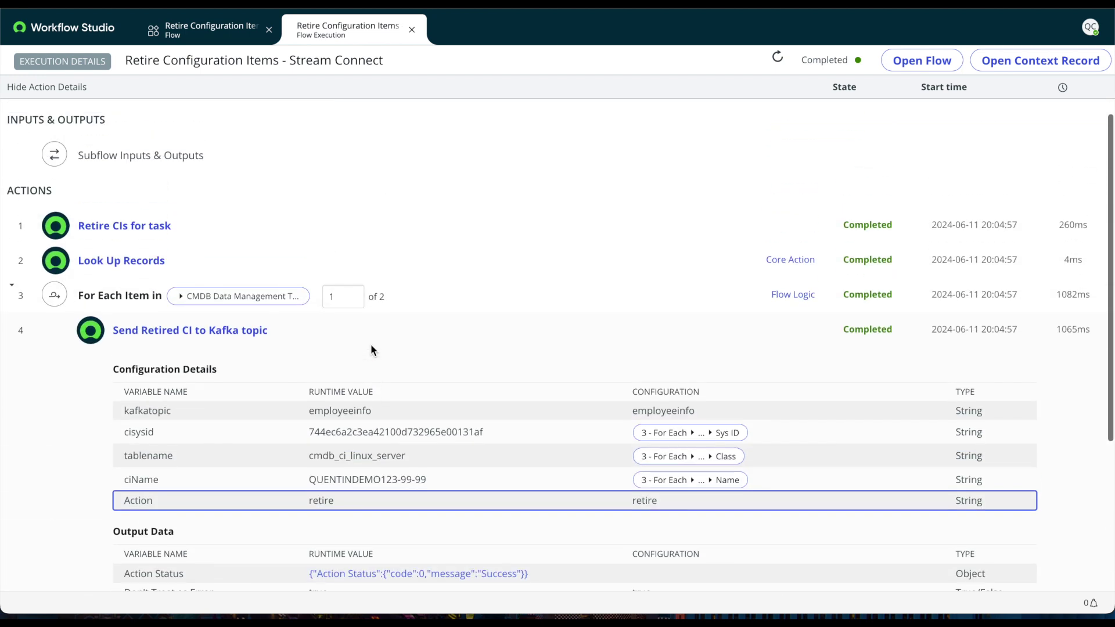
scroll(366, 355, down, 1)
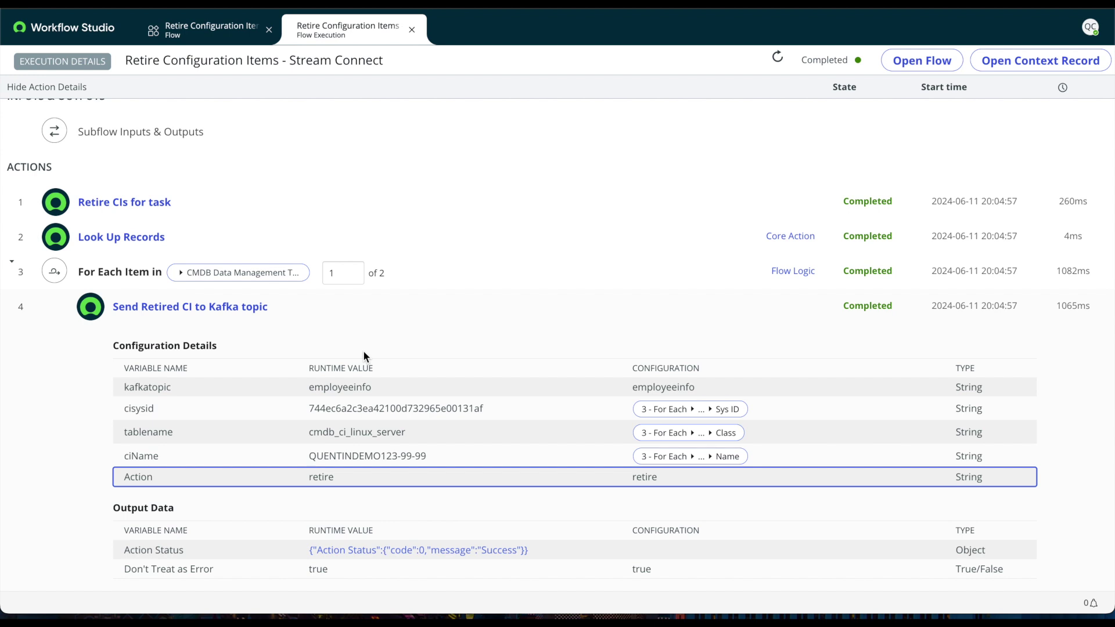
- Open the run's subflow definition, collapse the Send Retired CI to Kafka topic action's details, and hide the data pills
click(915, 68)
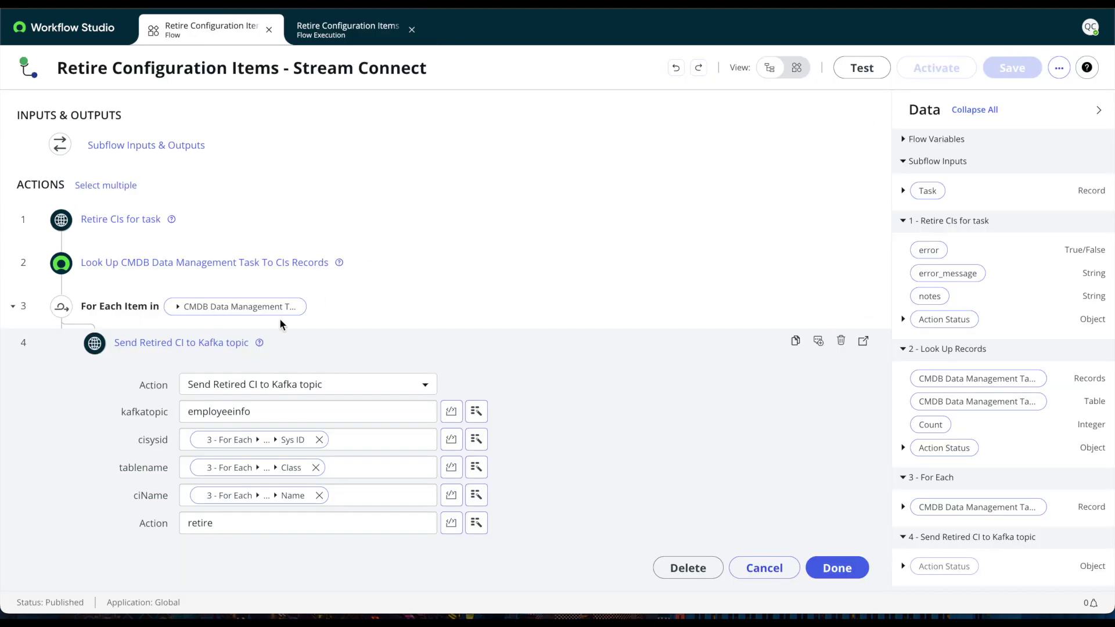
click(135, 345)
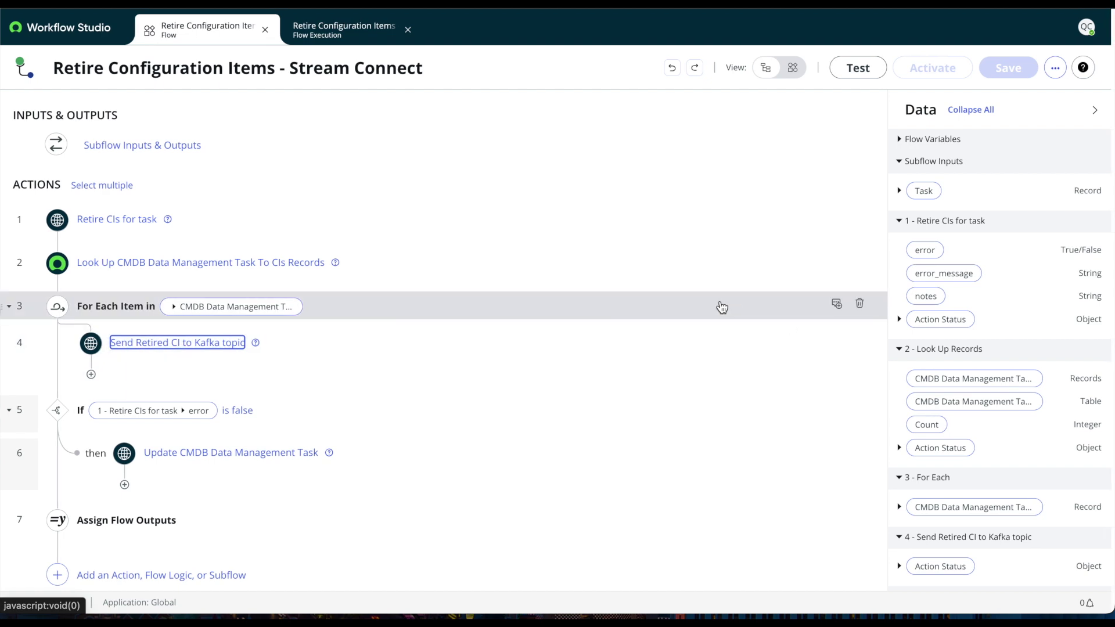
click(1098, 110)
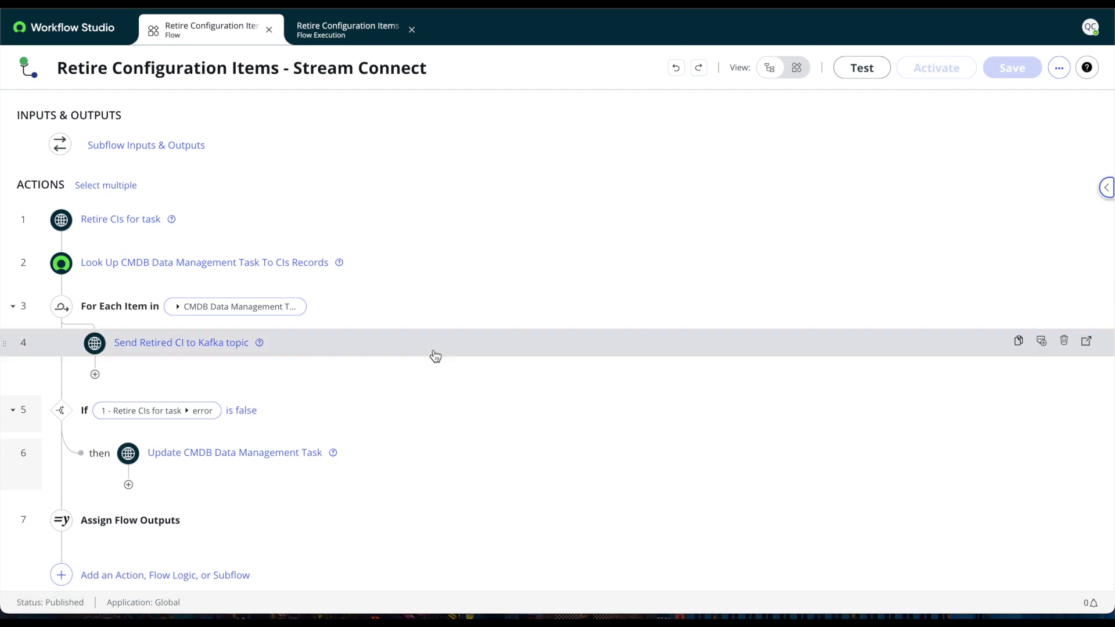
- Open the Send Retired CI to Kafka topic action's definition and compare its Kafka Producer step's message with the consumer output in the terminal
click(1085, 342)
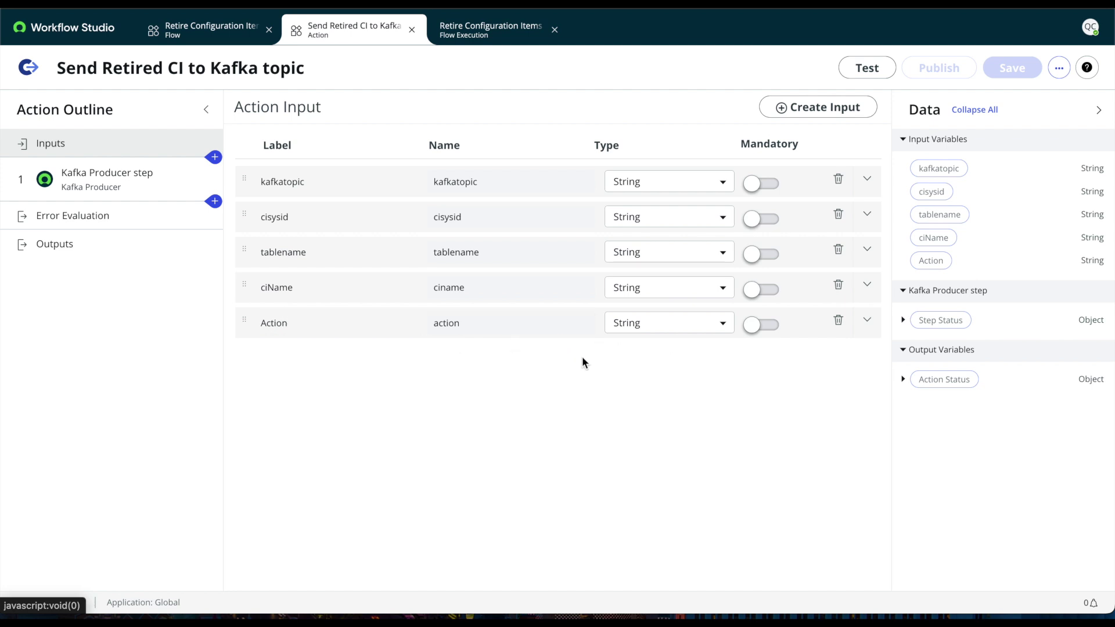
click(83, 169)
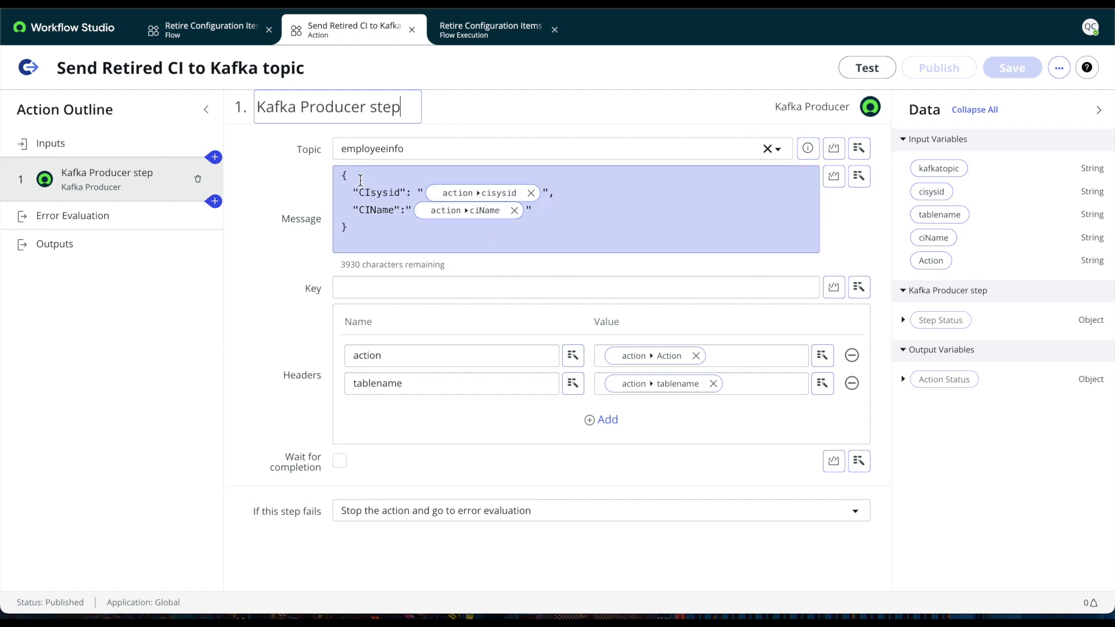
key(super+Tab)
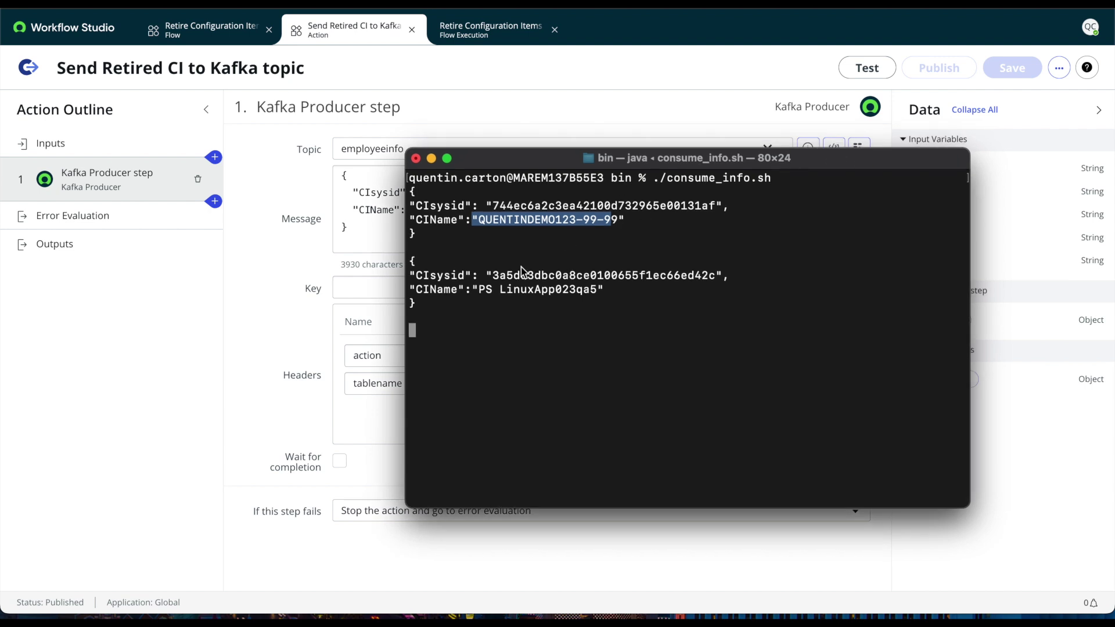
click(625, 346)
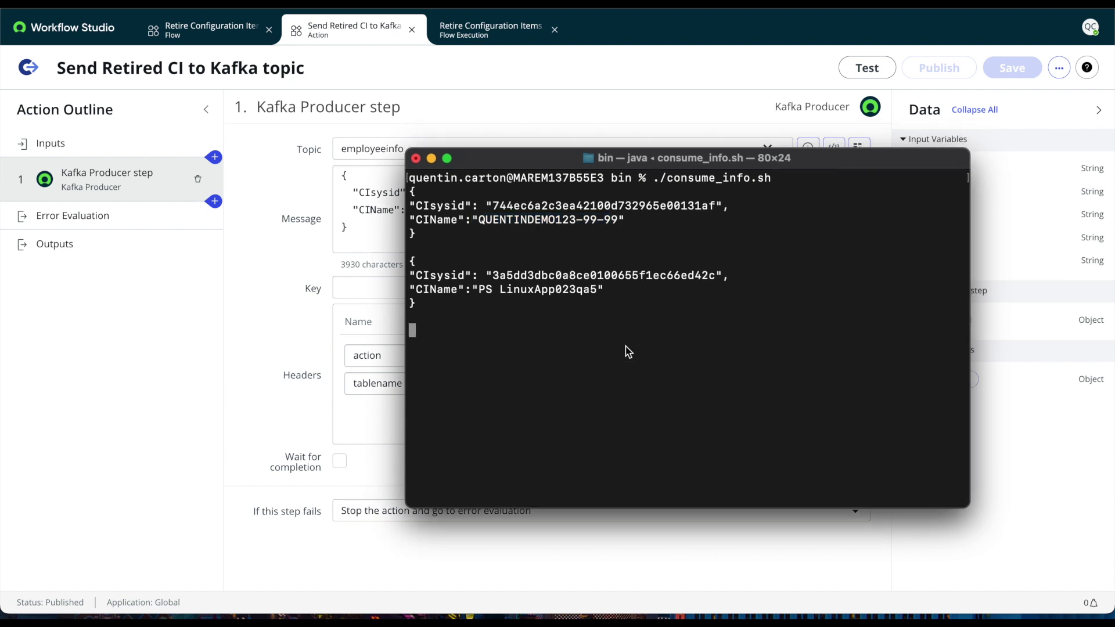
key(super+Tab)
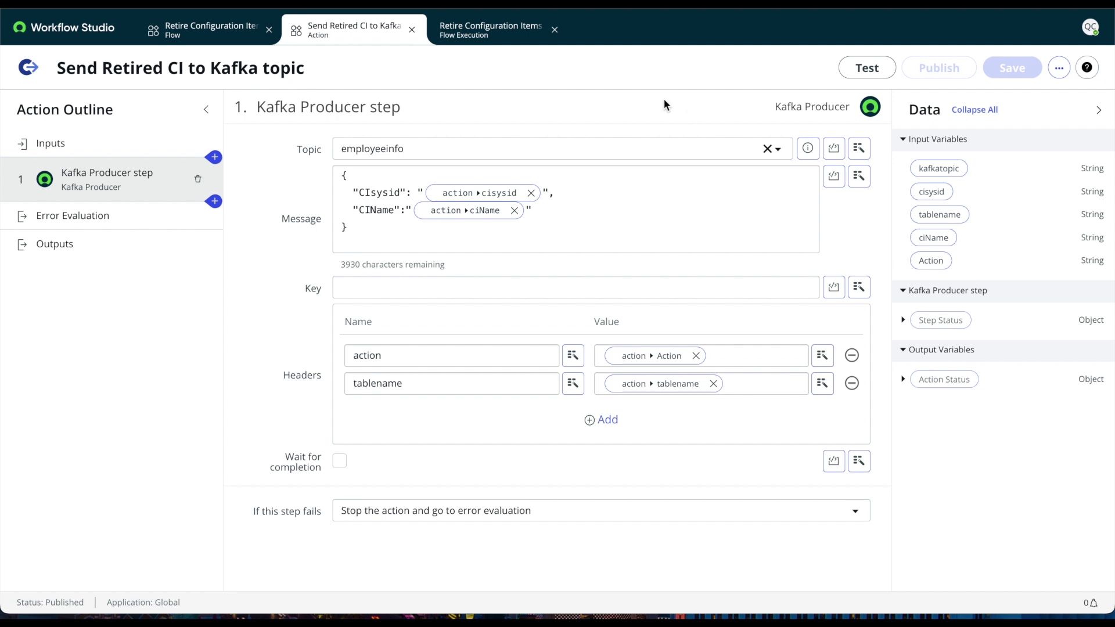
- Switch to the Linux Servers list in ServiceNow and refresh it to check the operational status of the servers
key(ctrl+Tab)
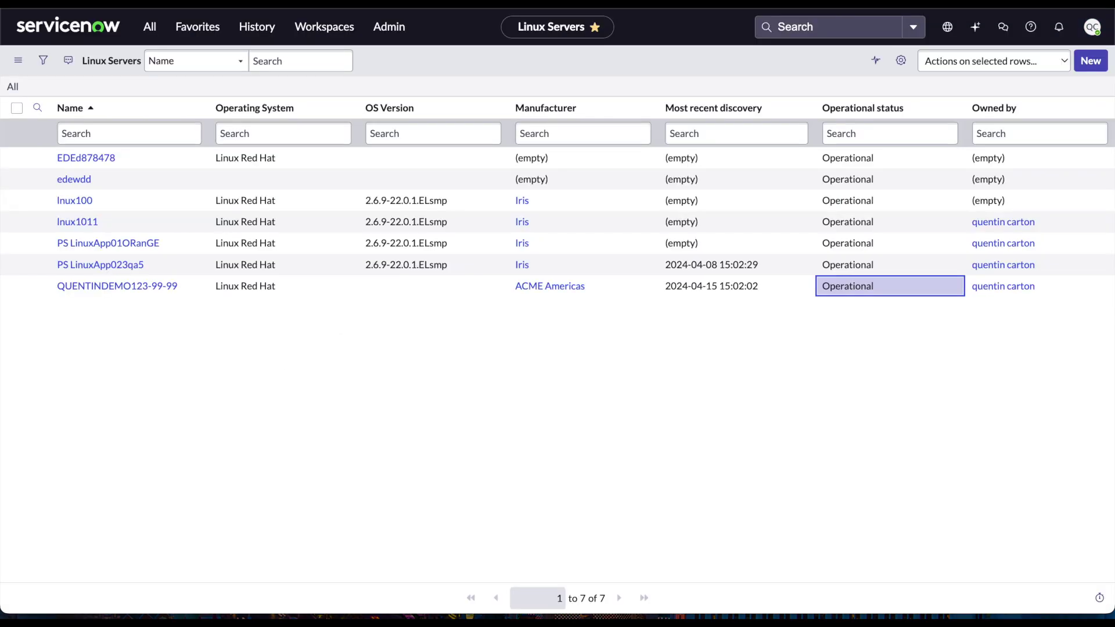
right_click(421, 58)
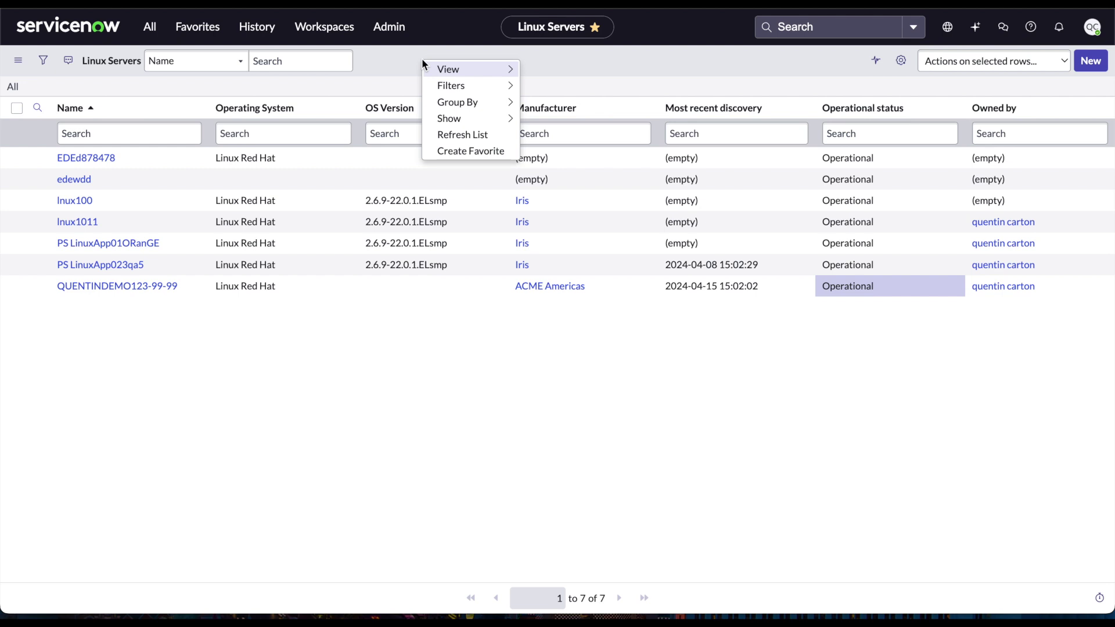
click(462, 140)
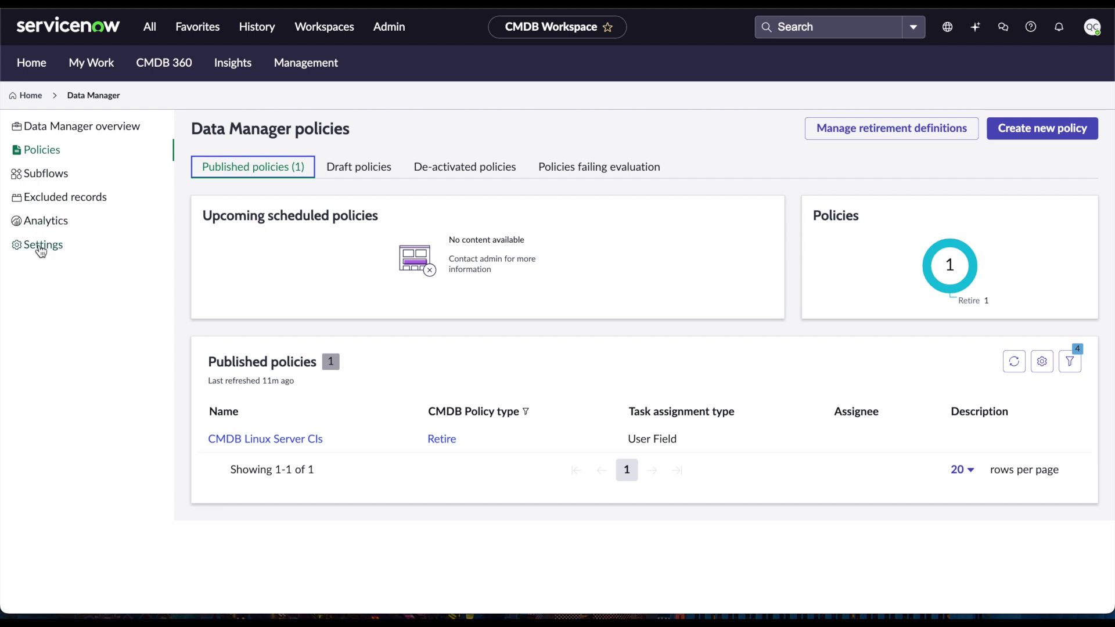
- View the Data Manager subflows in the CMDB Workspace
click(62, 173)
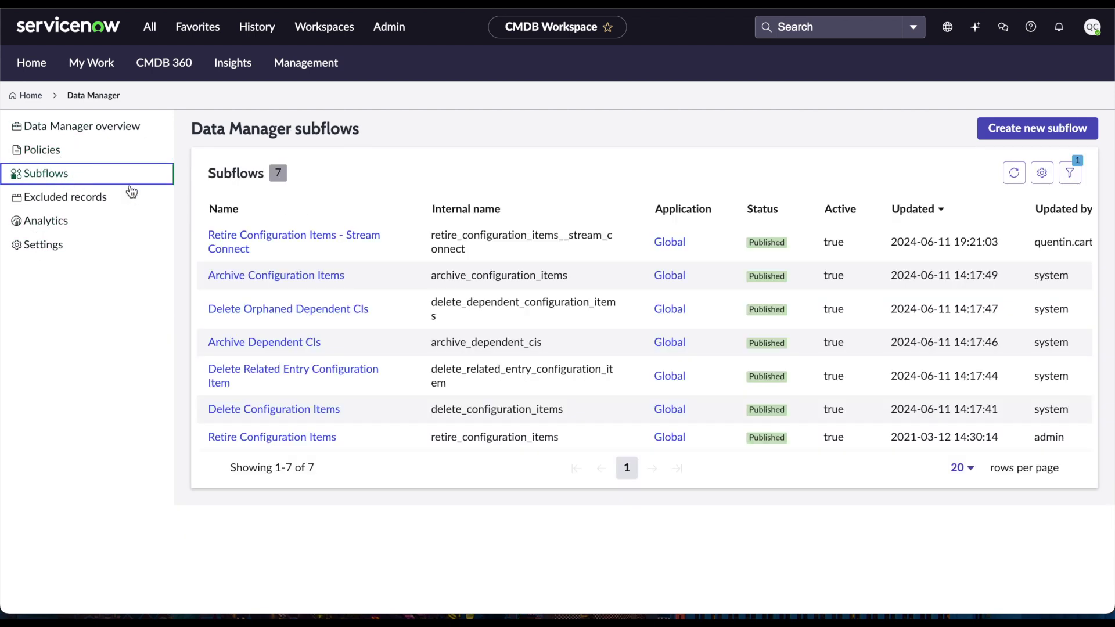